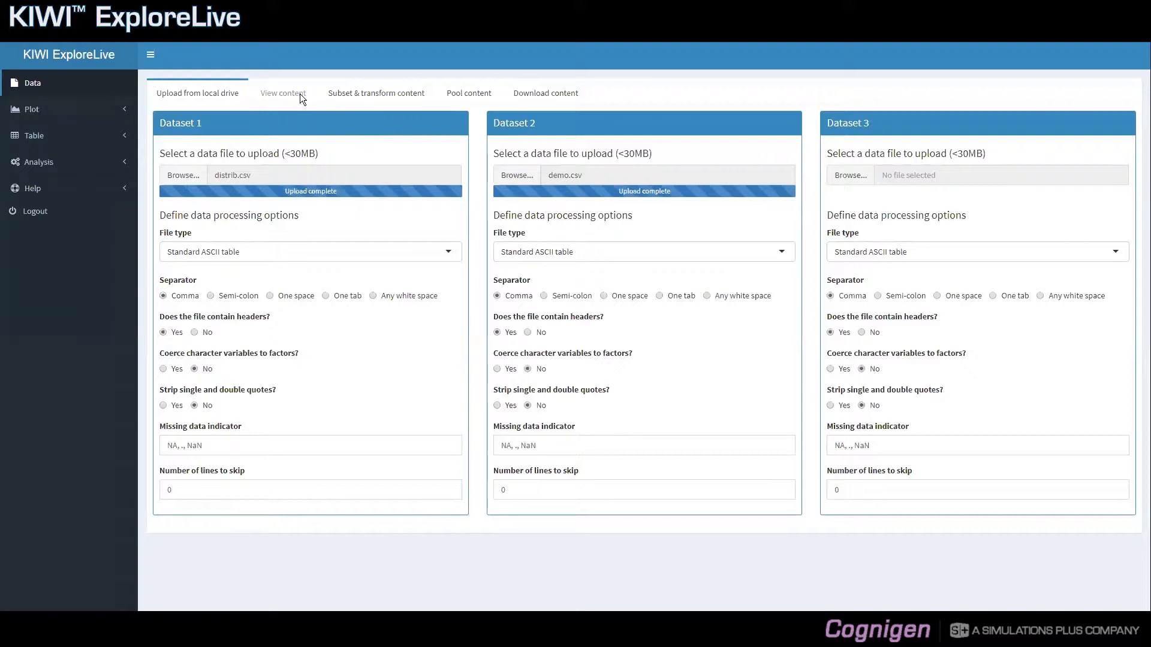
Step: View the data summary and table of distrib.csv, followed by those of demo.csv
click(299, 93)
click(296, 152)
click(296, 175)
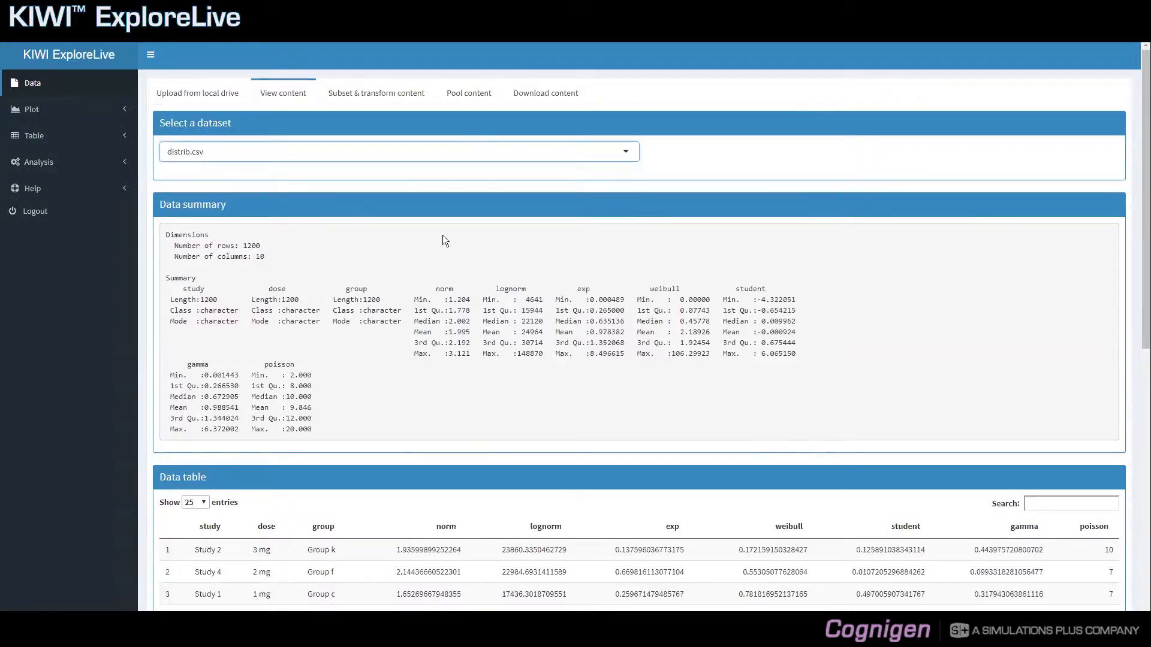
click(371, 163)
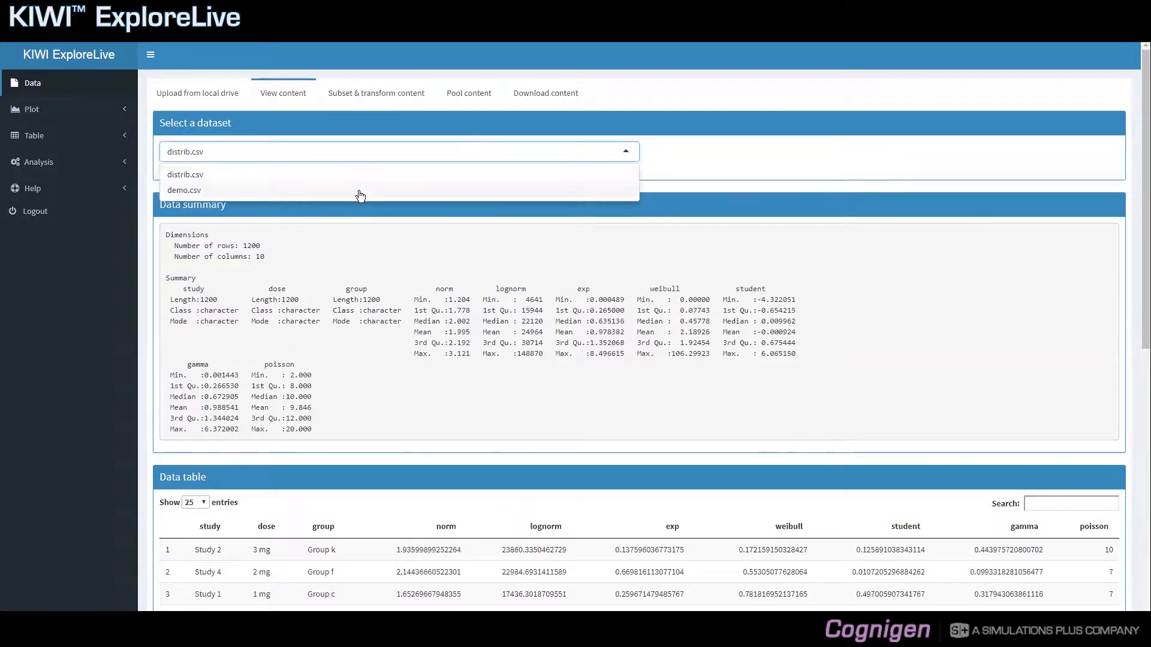
click(359, 190)
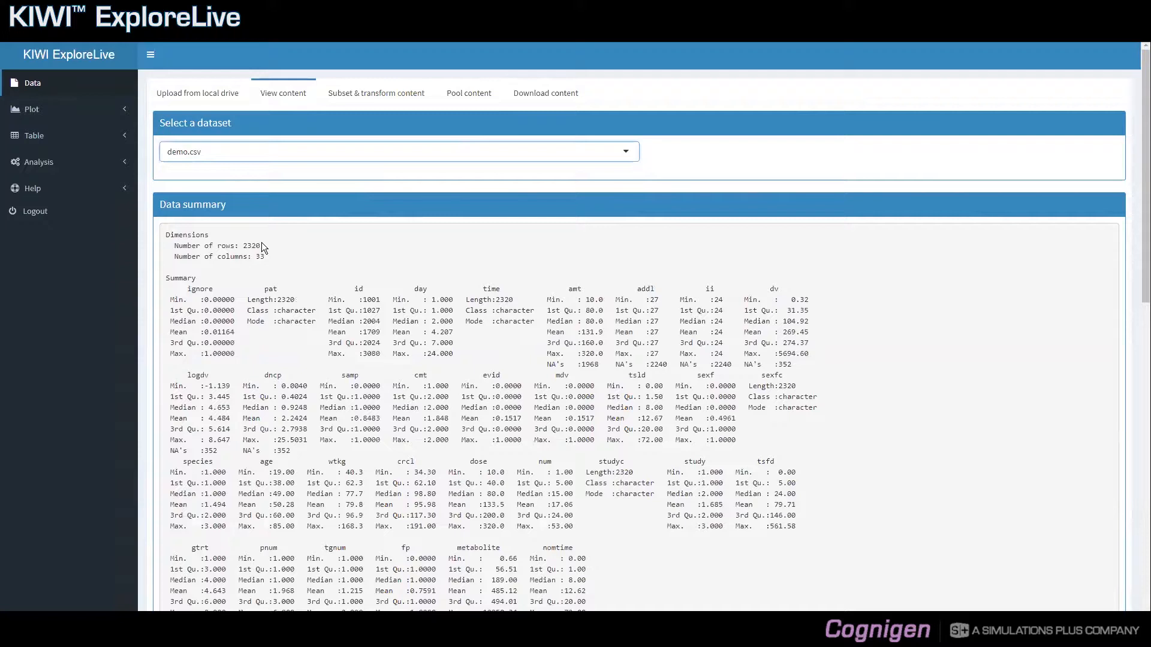
Step: Check the subset settings of the modified dataset, and open a distribution plot with One per ID as its dataset
click(344, 104)
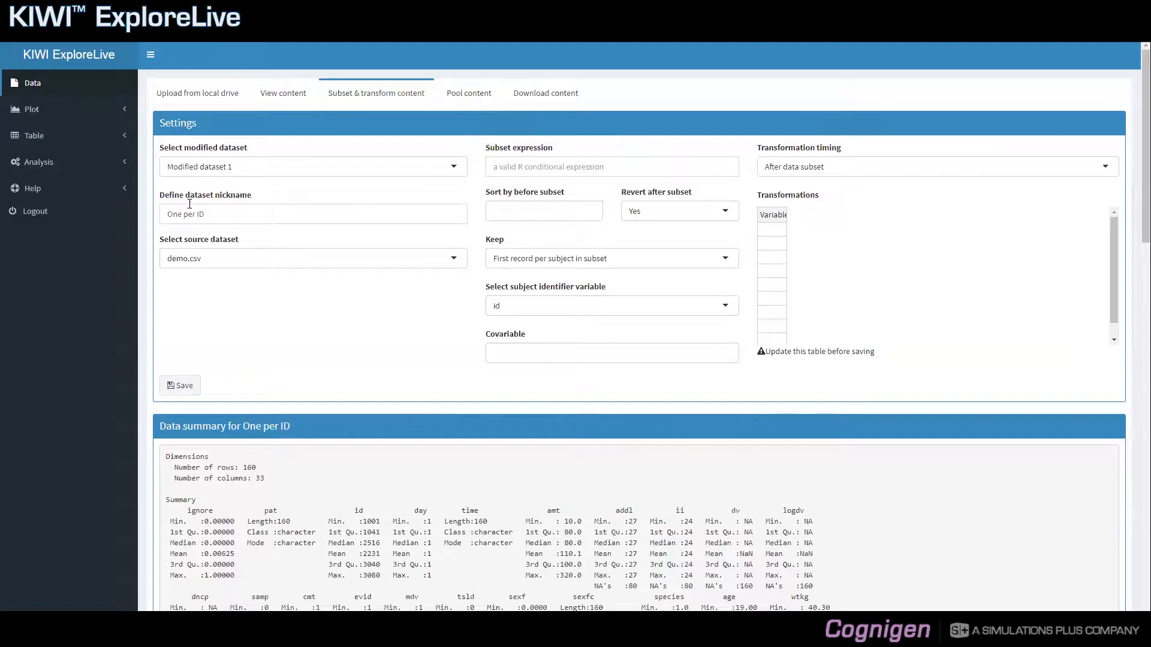
click(114, 118)
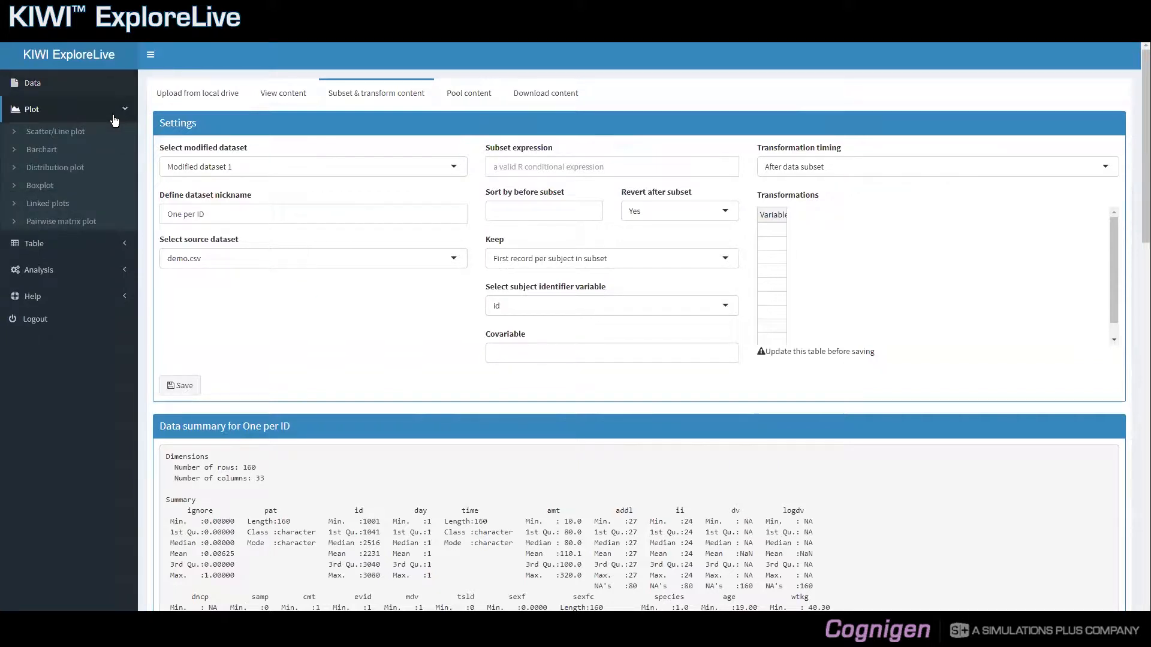
click(75, 175)
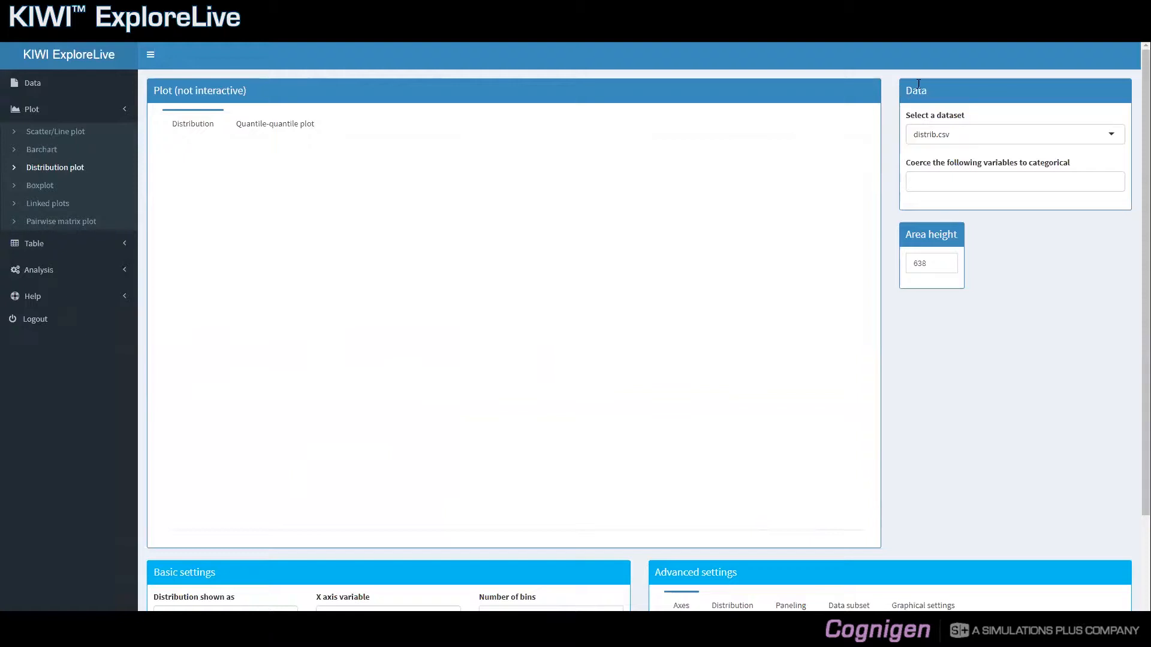
click(980, 137)
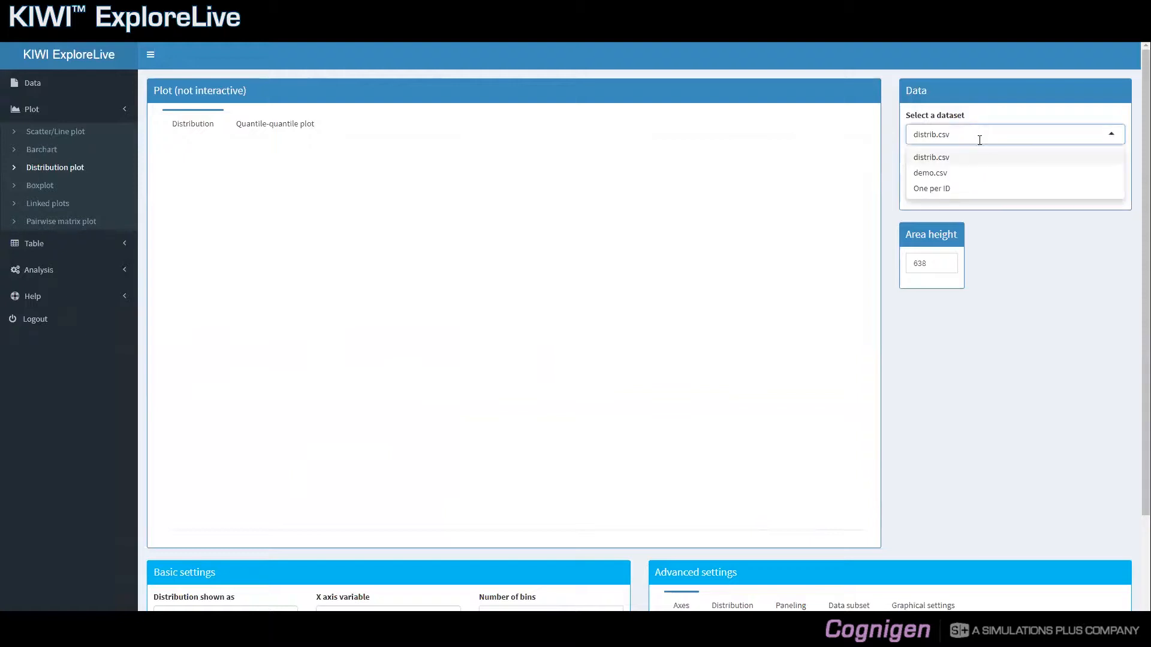
click(959, 188)
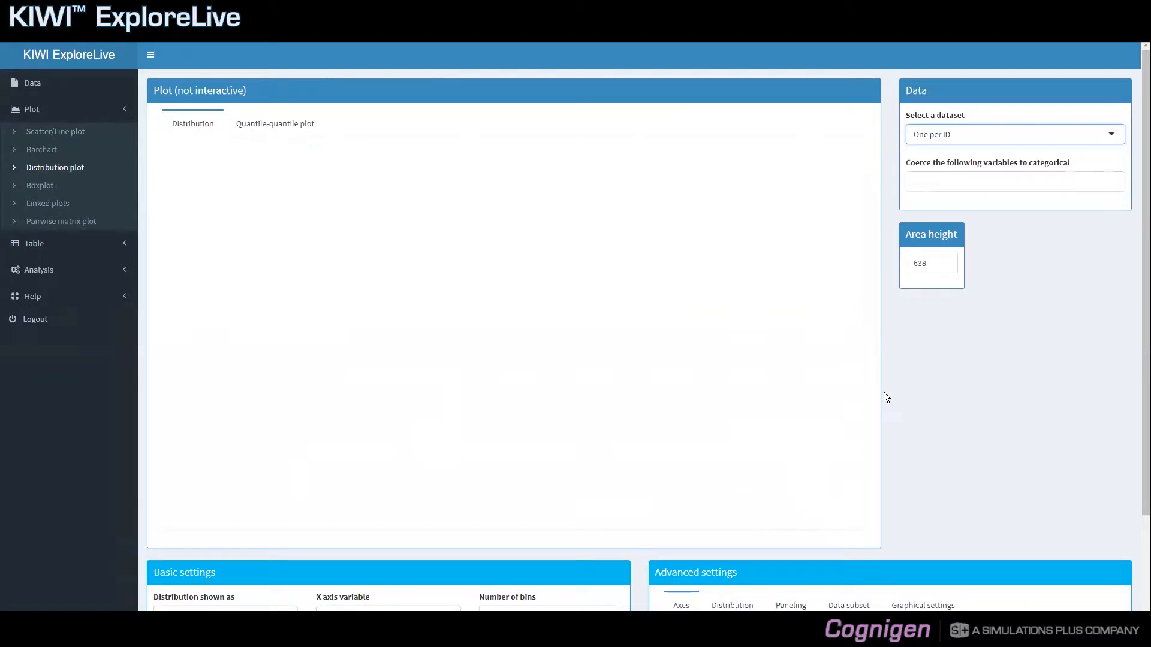
Step: Set the distribution plot's X axis variable to wtkg
scroll(905, 429, down, 1)
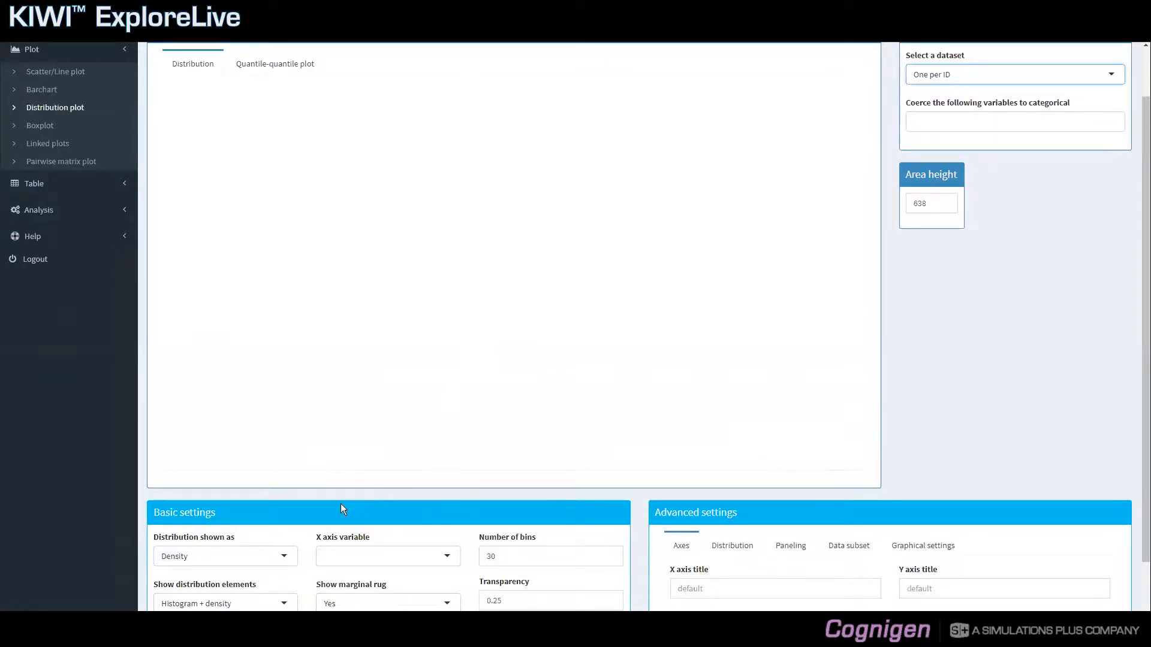
click(385, 557)
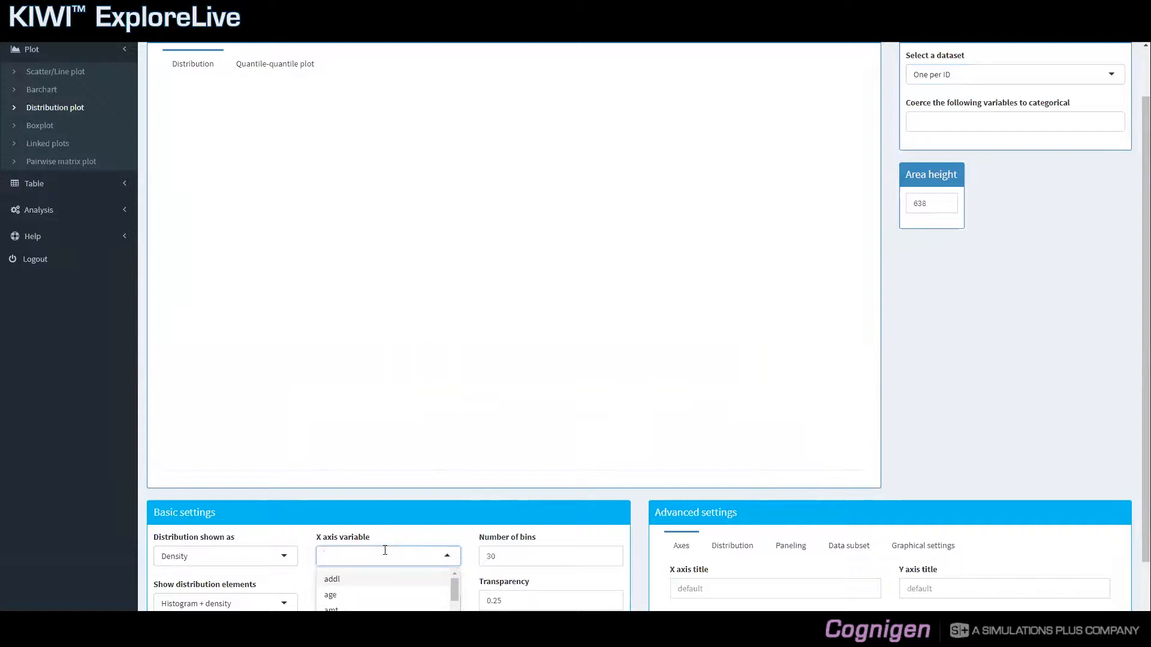
text(wtkg)
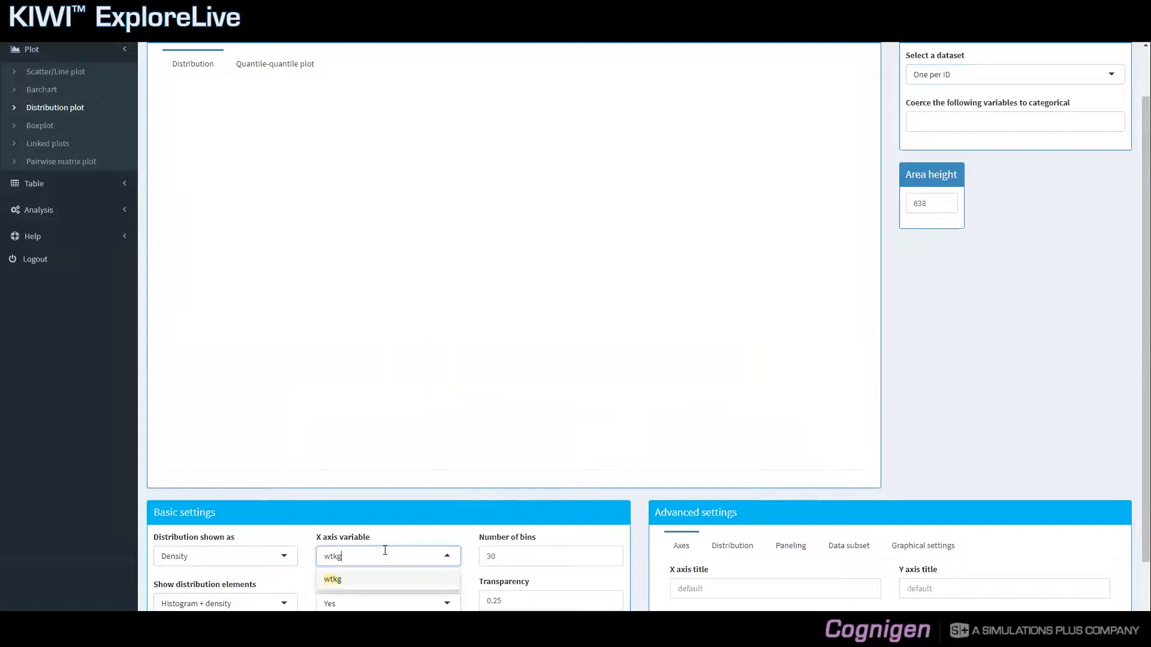
key(Return)
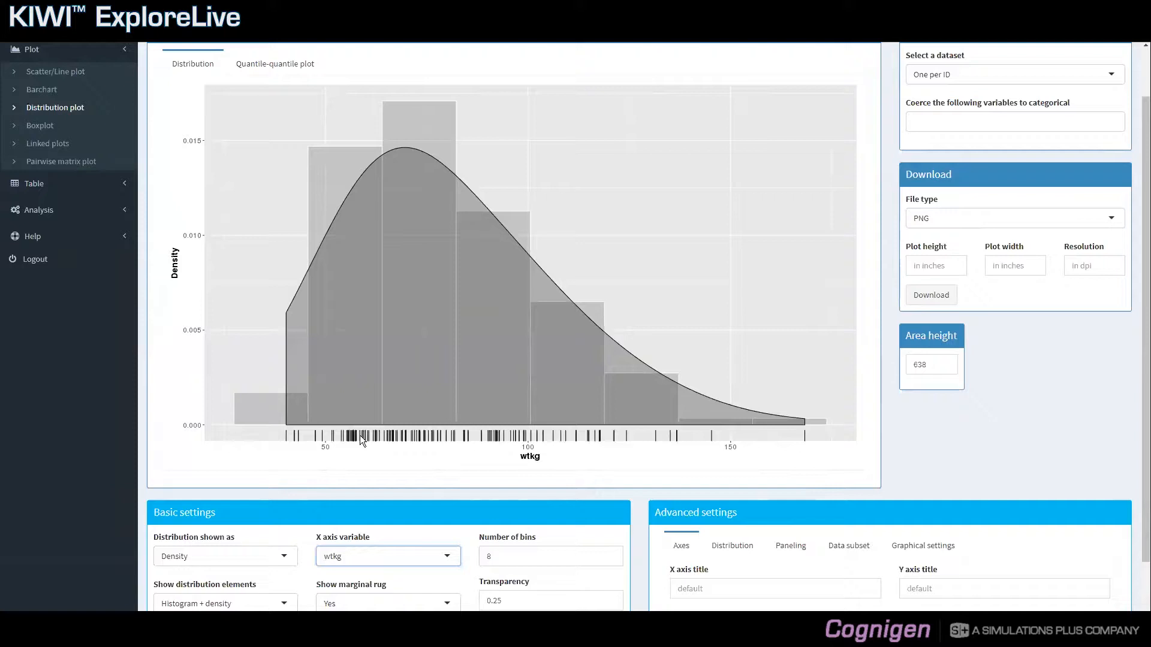
Step: Increase the number of bins in the wtkg histogram to 16
scroll(360, 437, down, 1)
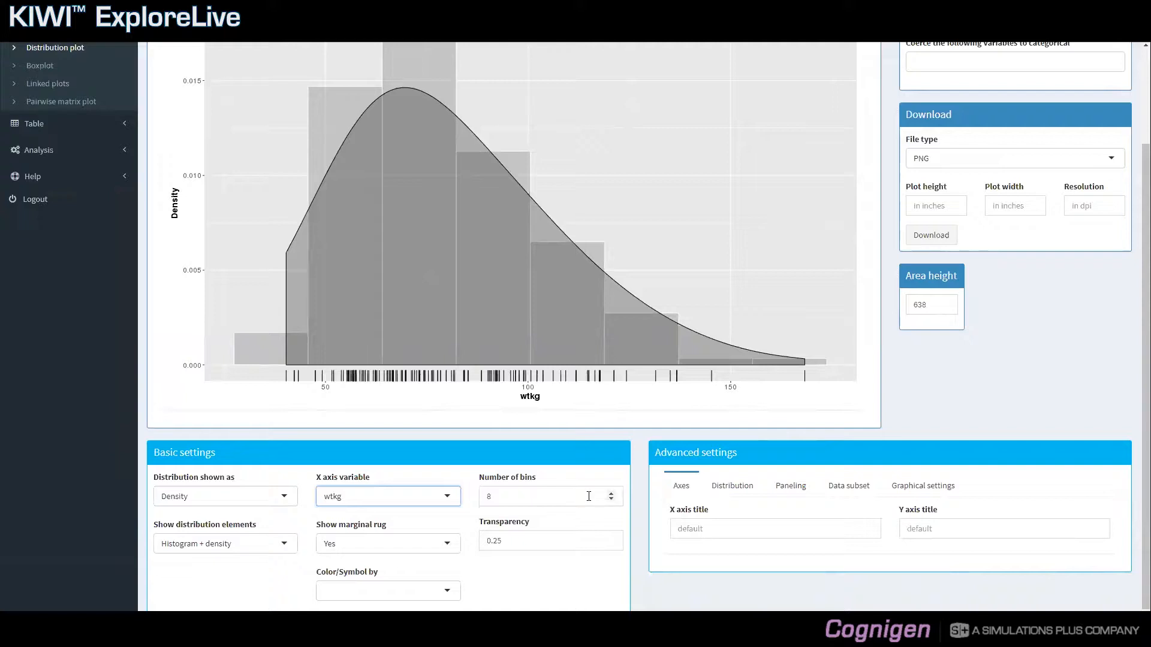
click(611, 494)
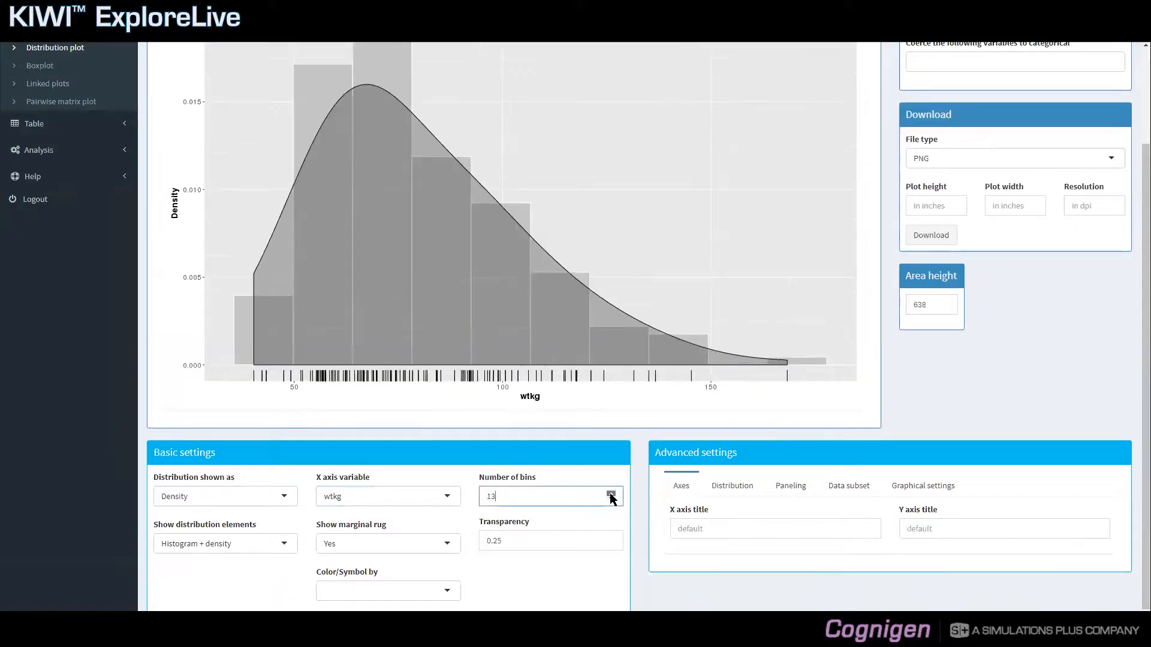
click(611, 495)
click(611, 495)
click(611, 495)
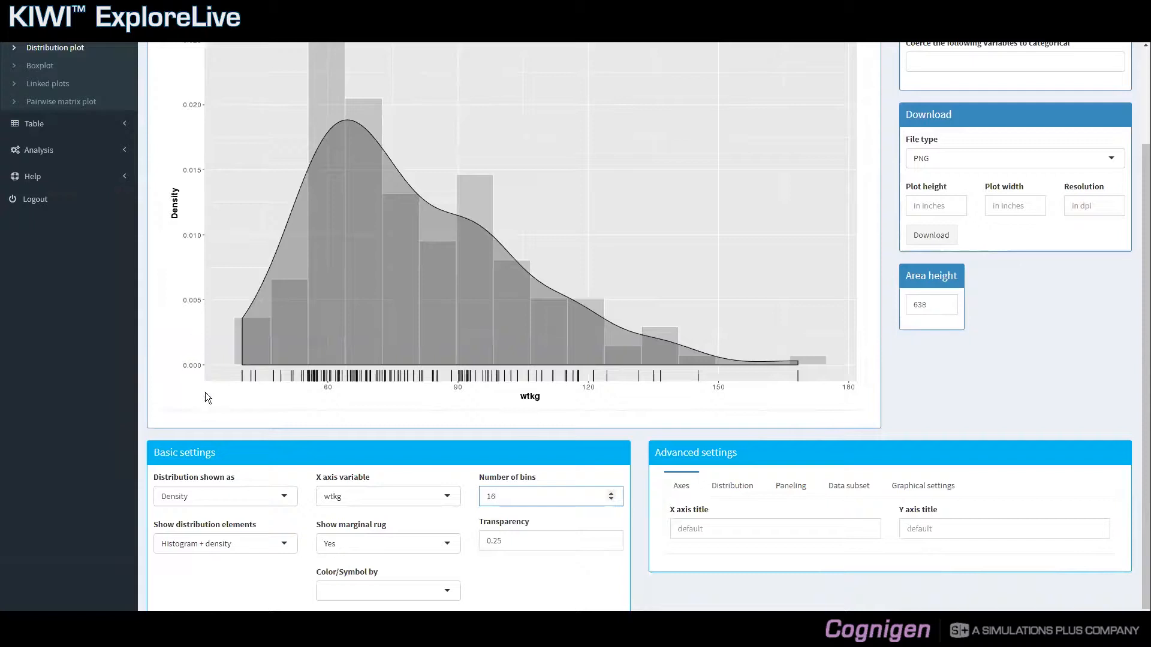
Step: Show the wtkg distribution as Count and review the resulting histogram
click(226, 497)
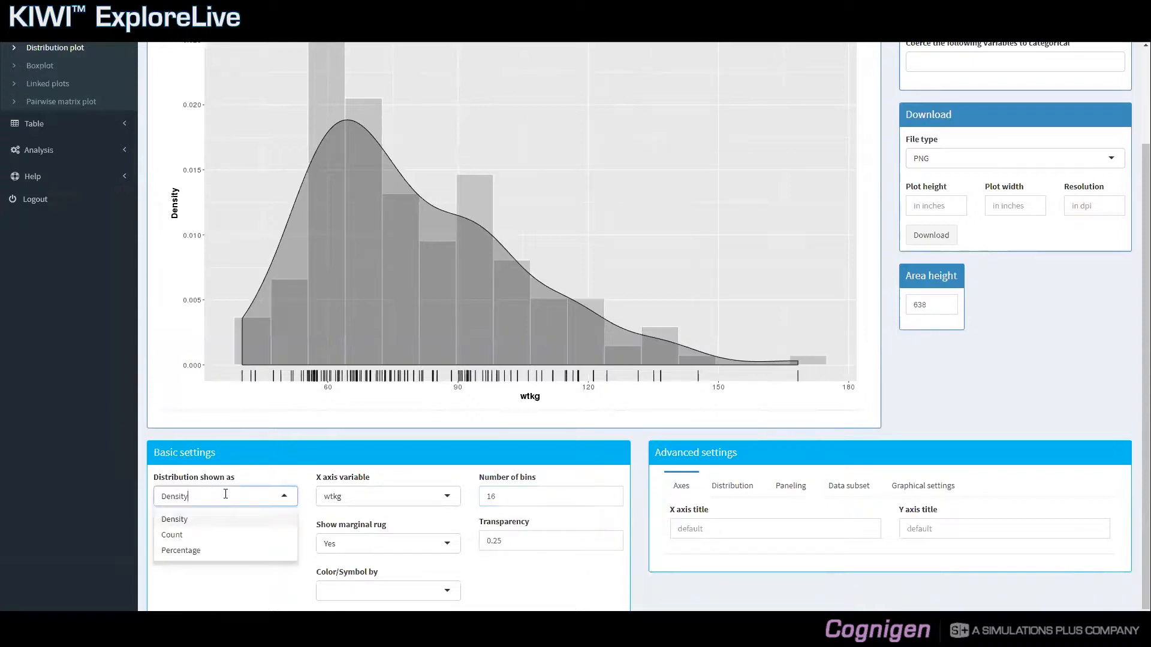
click(218, 538)
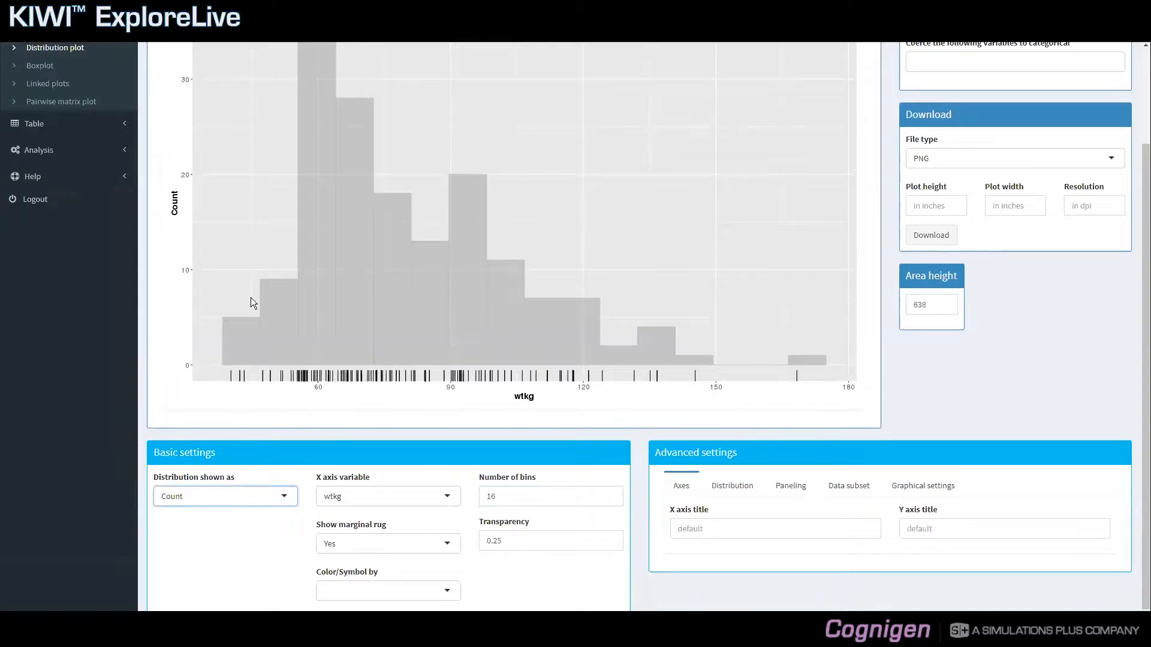
scroll(260, 277, up, 1)
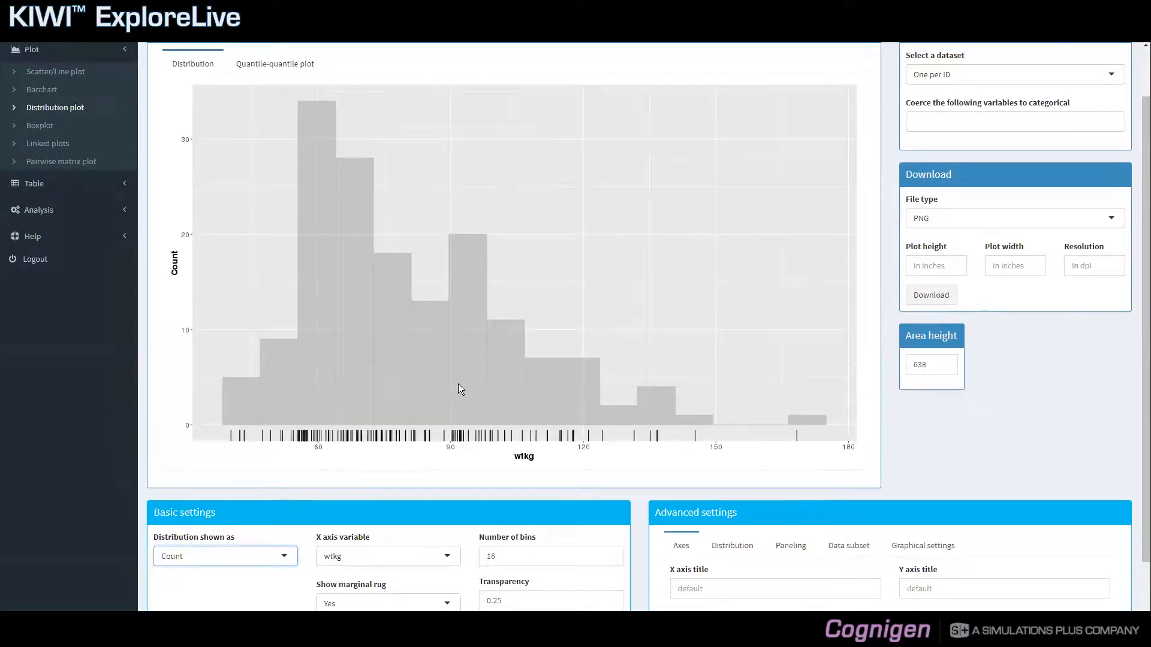
scroll(458, 383, down, 1)
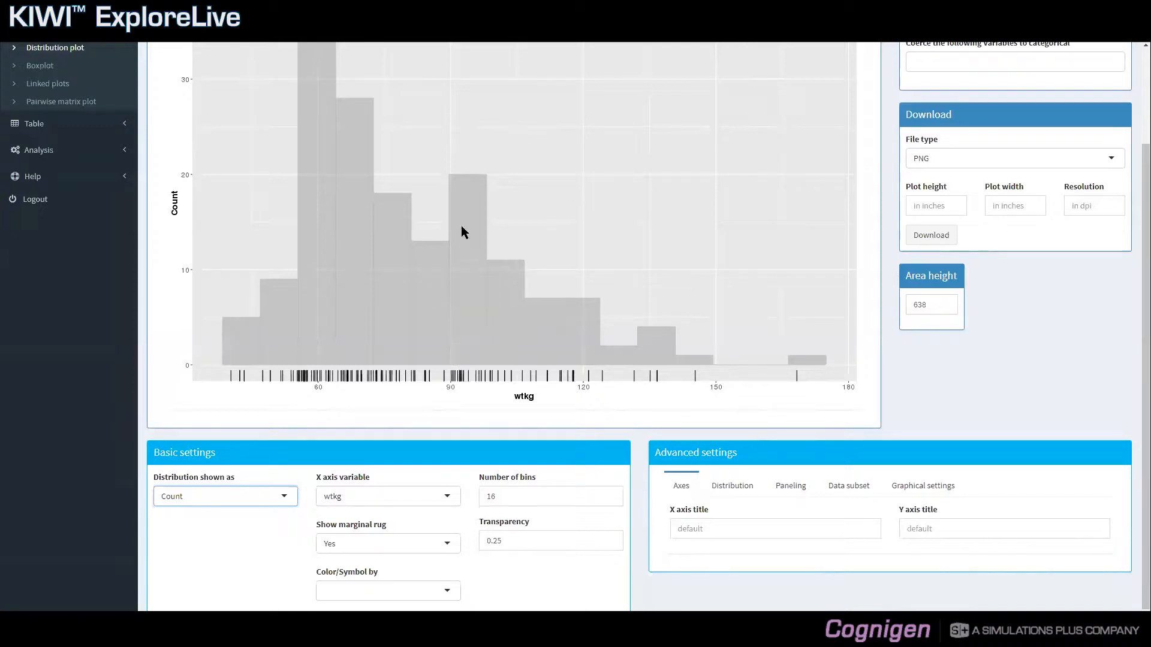
Step: Try a plot transparency of 0.75 and restore it to 0.25
click(499, 540)
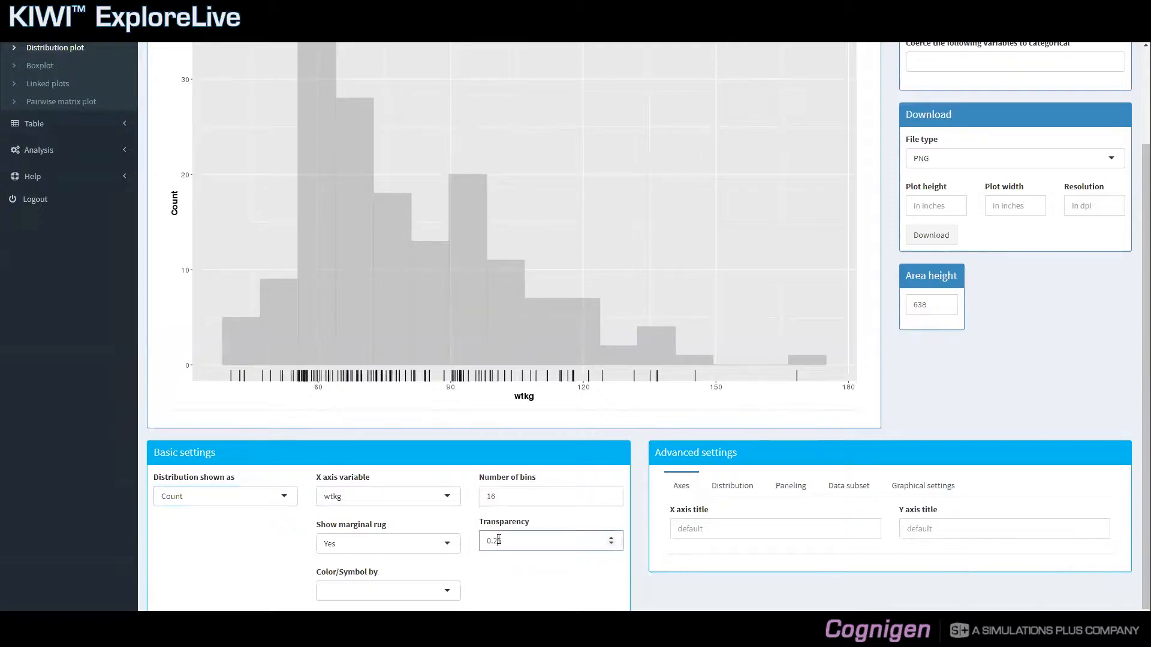
key(BackSpace)
text(7)
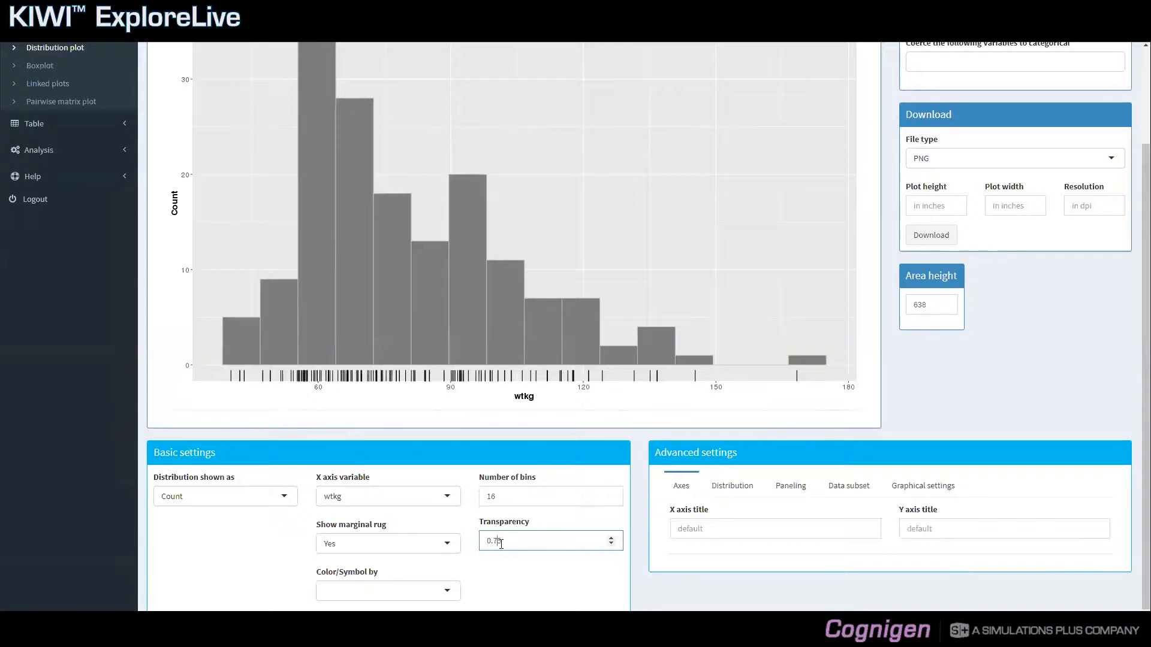
key(BackSpace)
text(2)
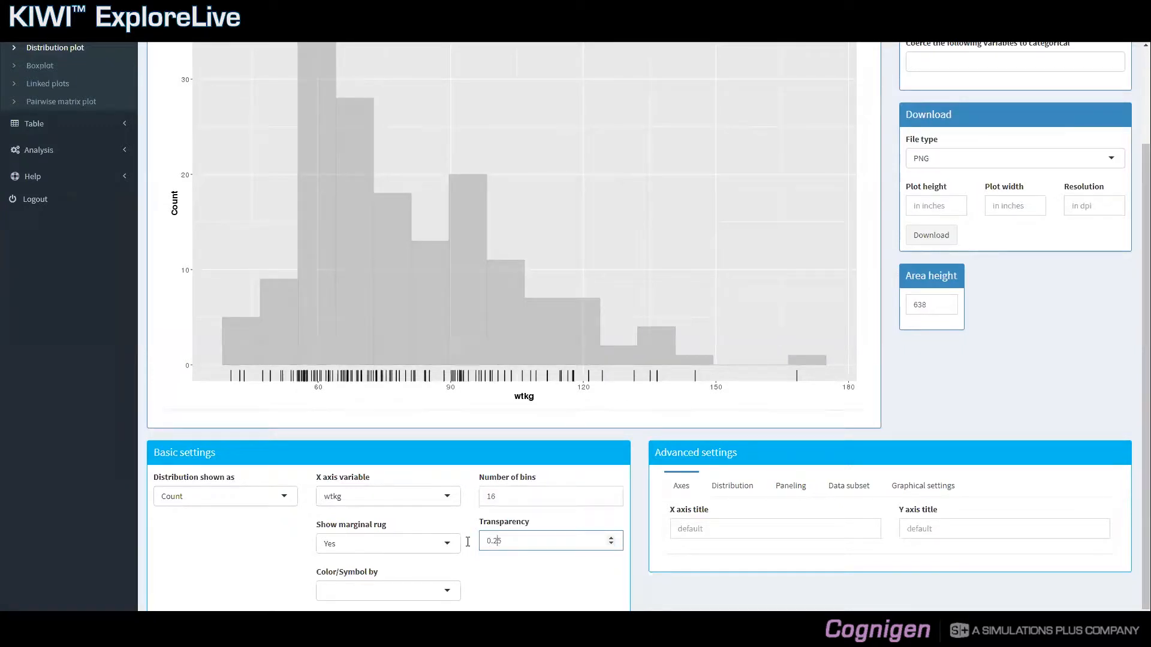
Step: Show the wtkg distribution as Density, with Histogram as the only distribution element
click(287, 498)
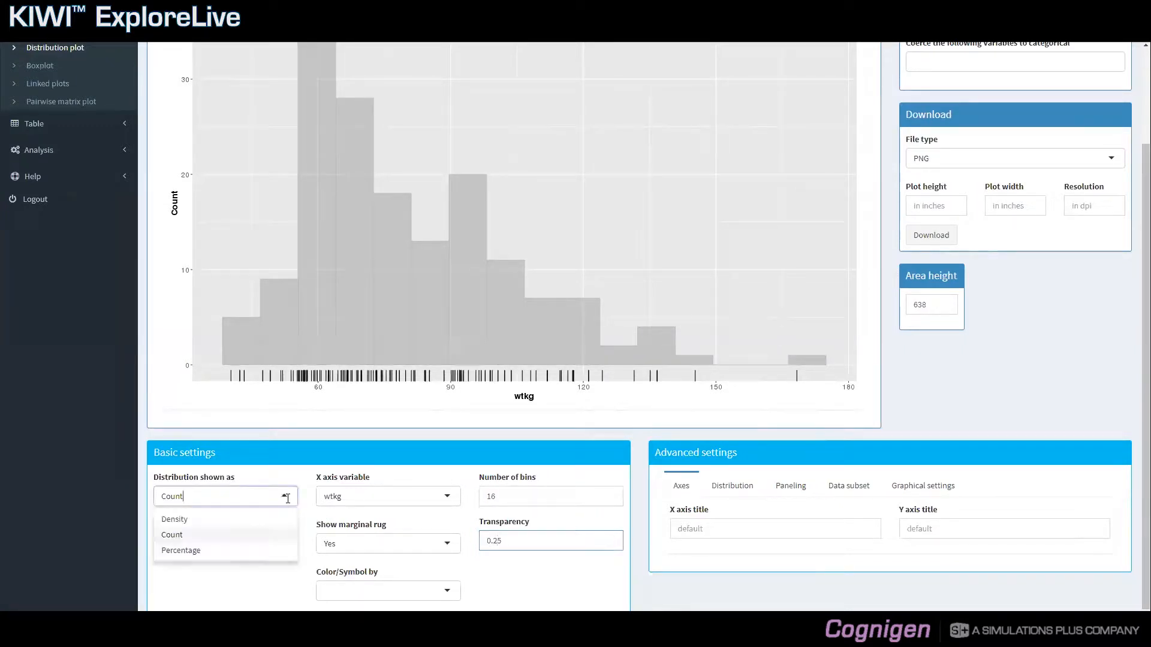
click(253, 520)
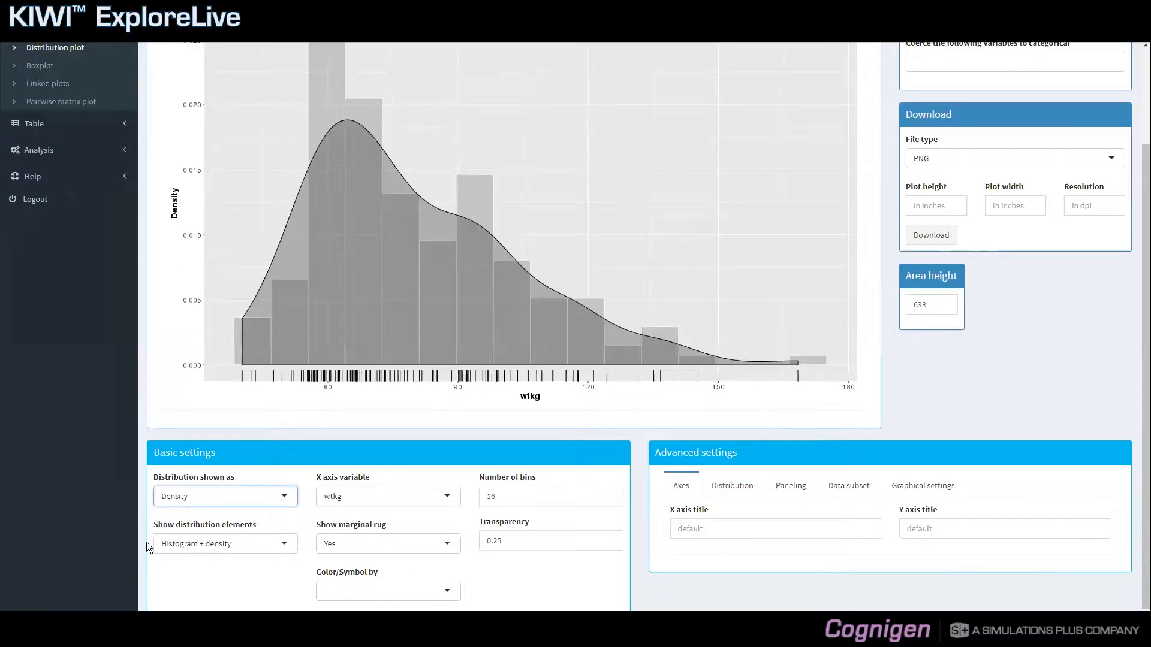
click(283, 546)
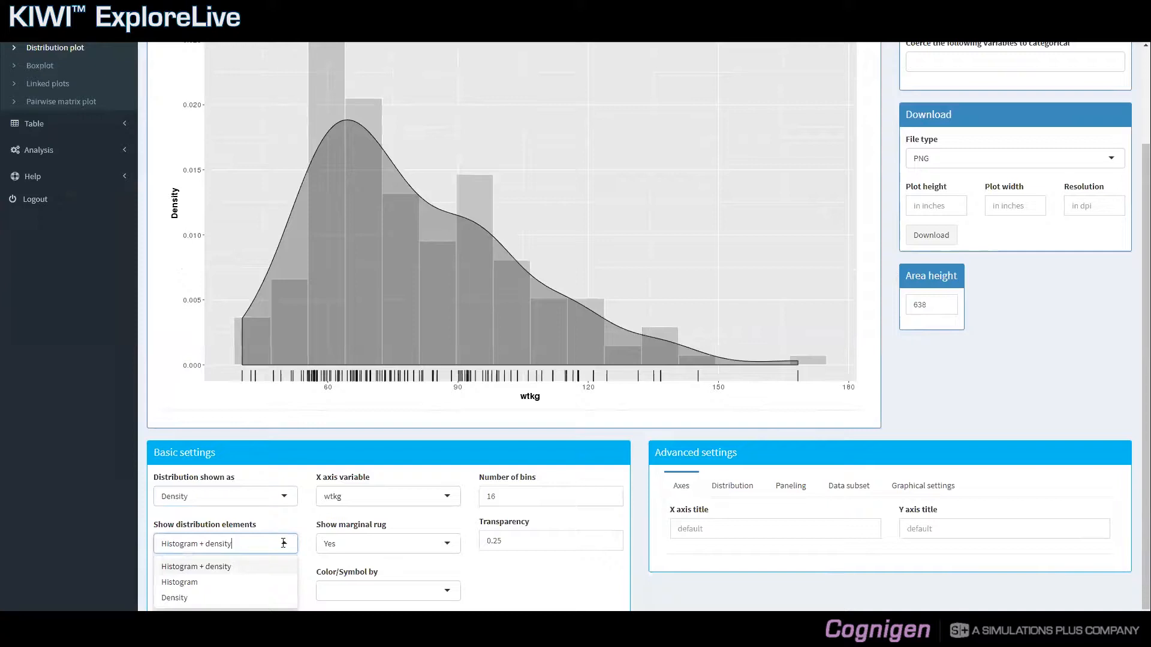
click(267, 582)
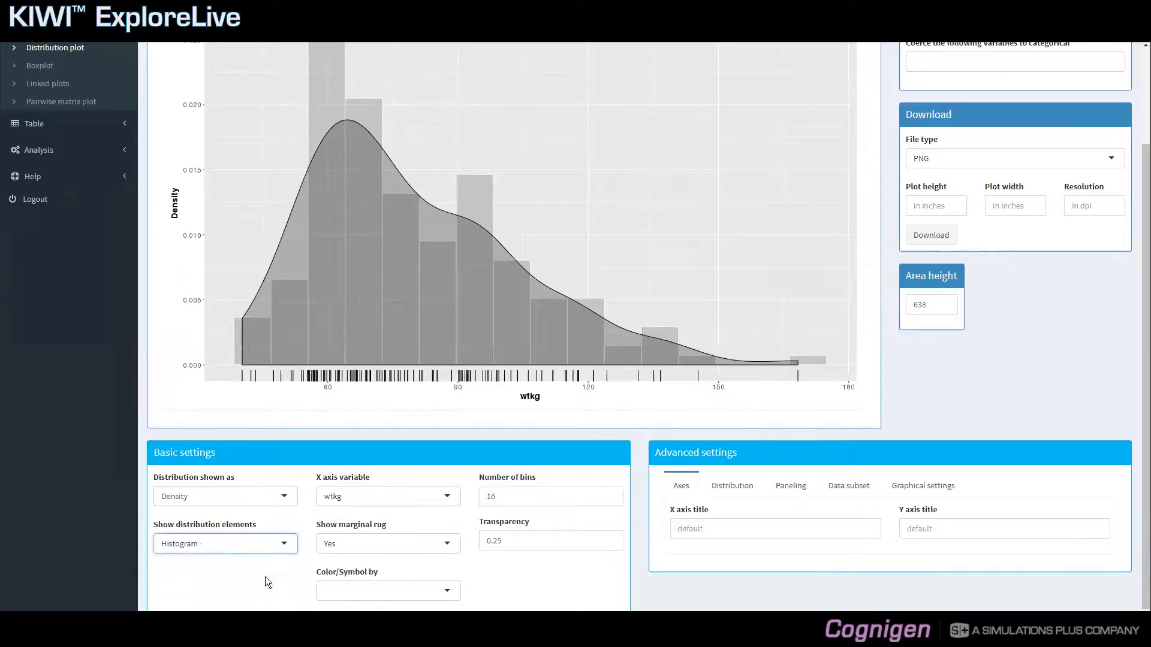
Step: Change the displayed distribution elements to Density only and turn off the marginal rug
click(264, 546)
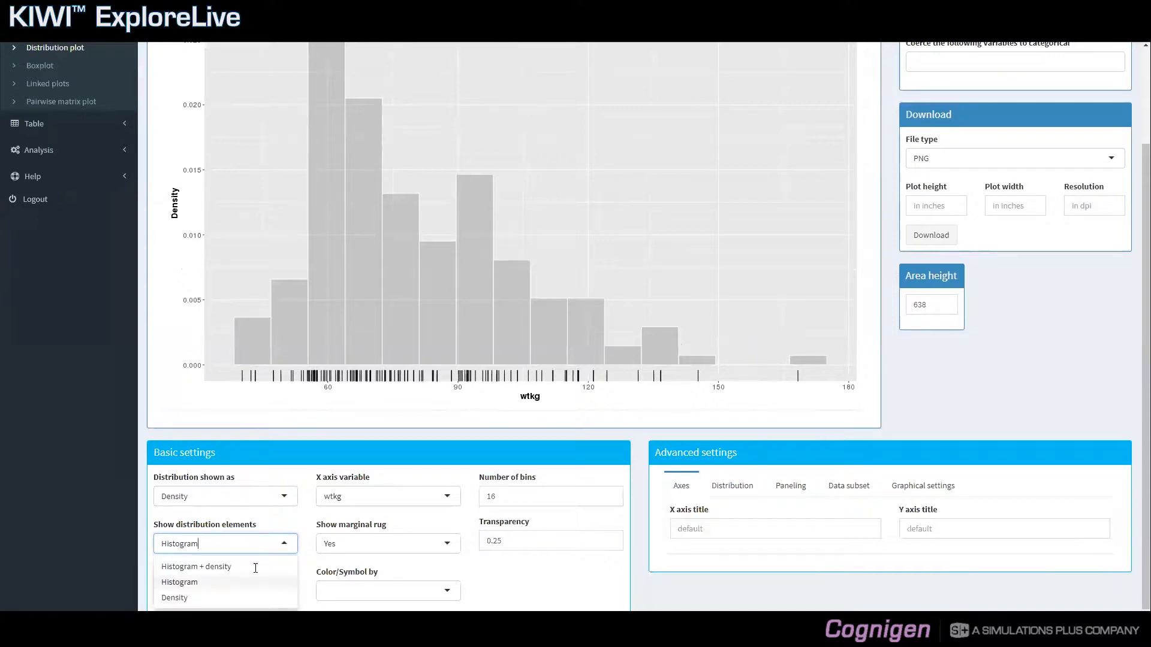
click(237, 600)
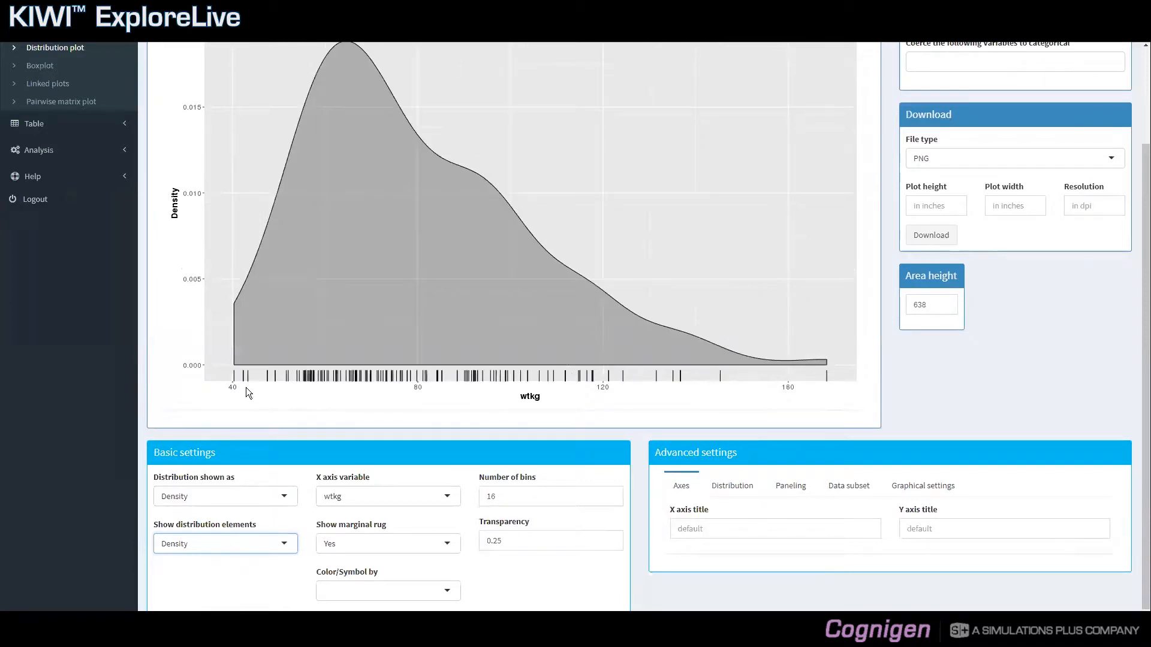
click(337, 549)
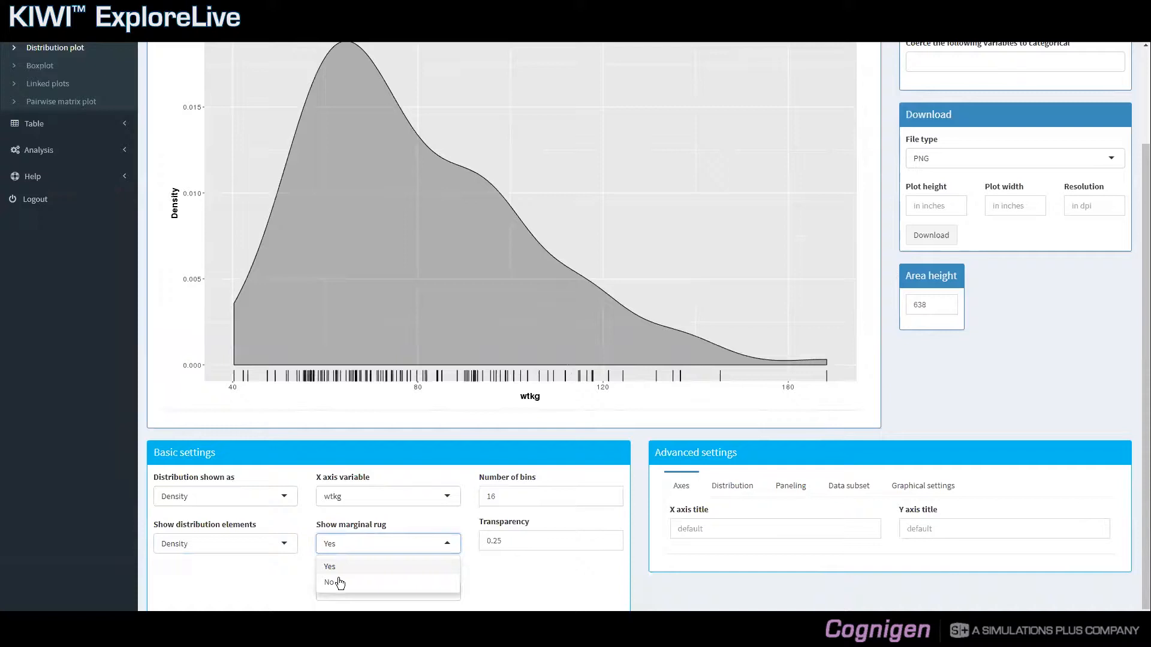
click(339, 583)
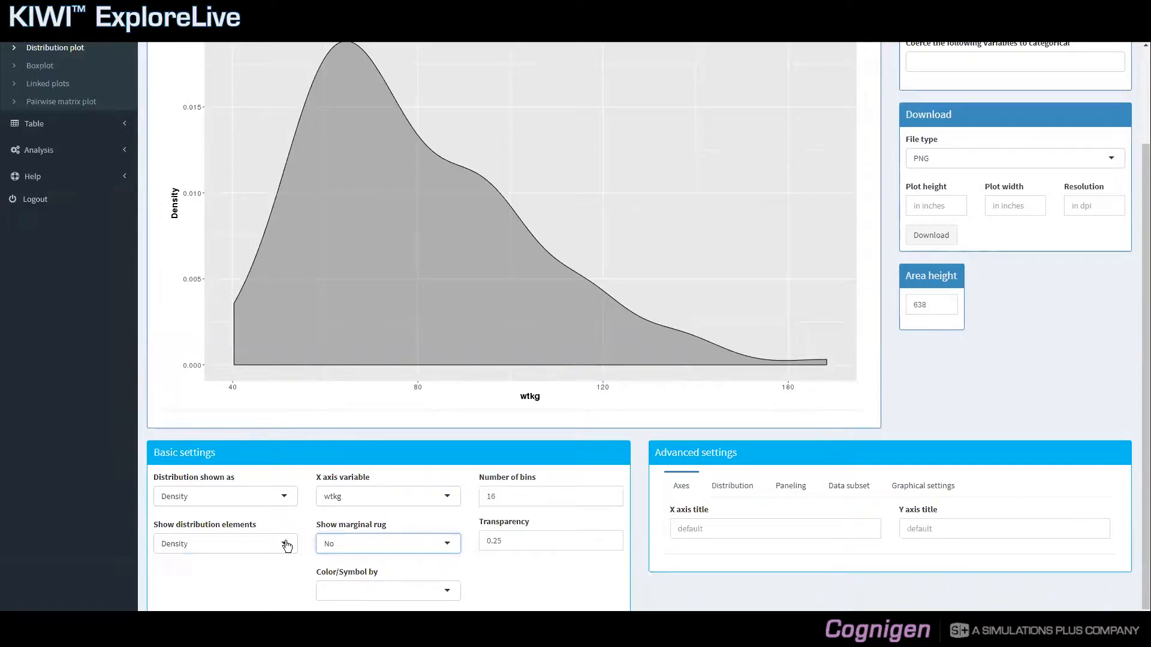
Step: Set the distribution elements to Histogram + density and color the plot by studyc
click(286, 544)
click(277, 566)
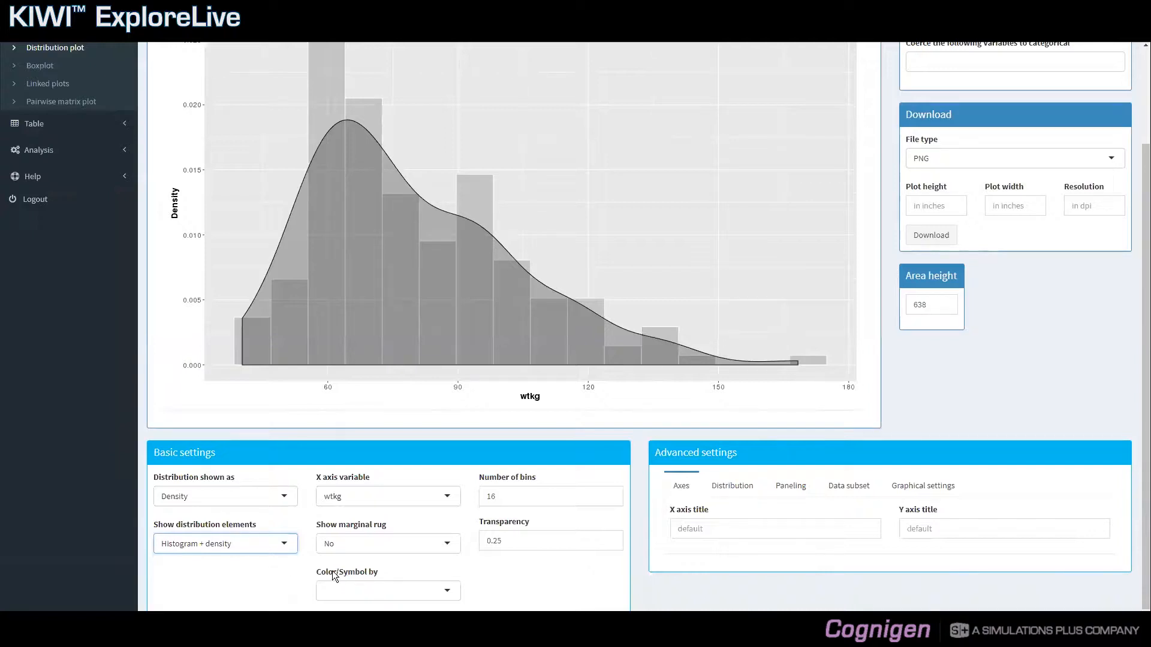
click(359, 597)
text(studyc)
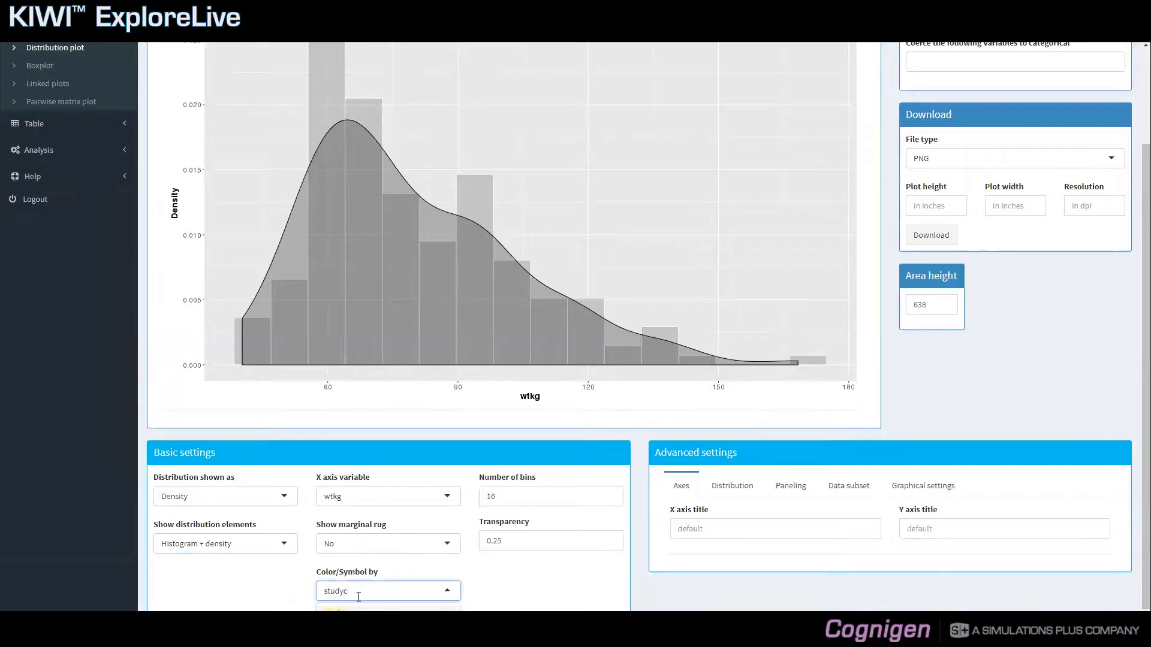
key(Return)
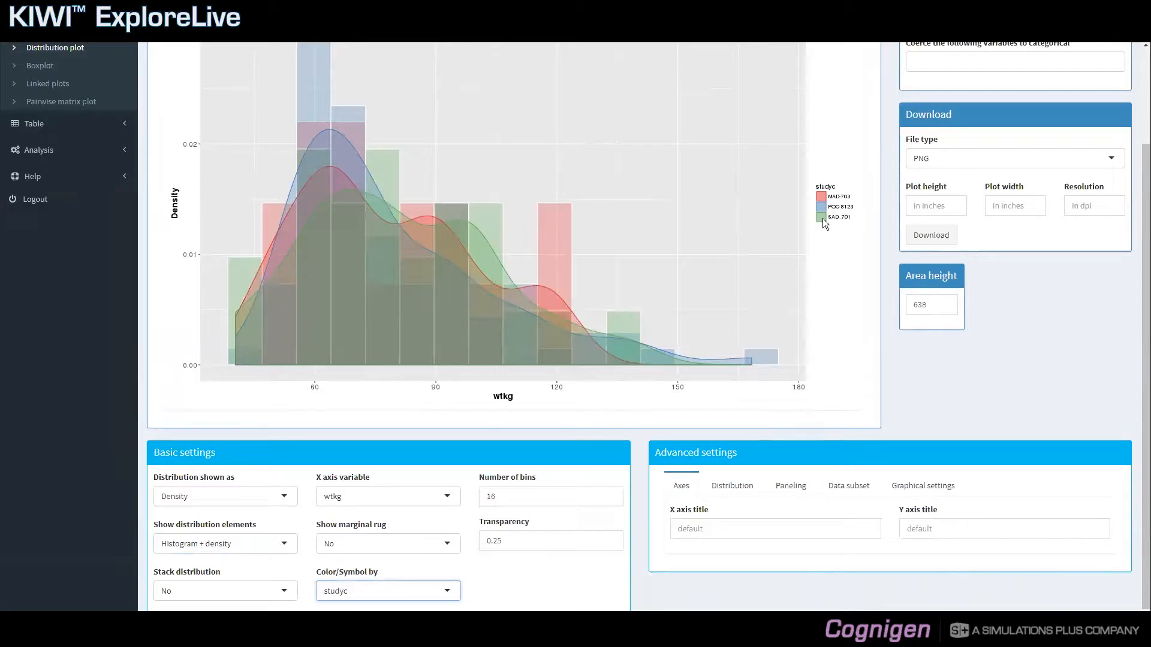
scroll(784, 296, up, 1)
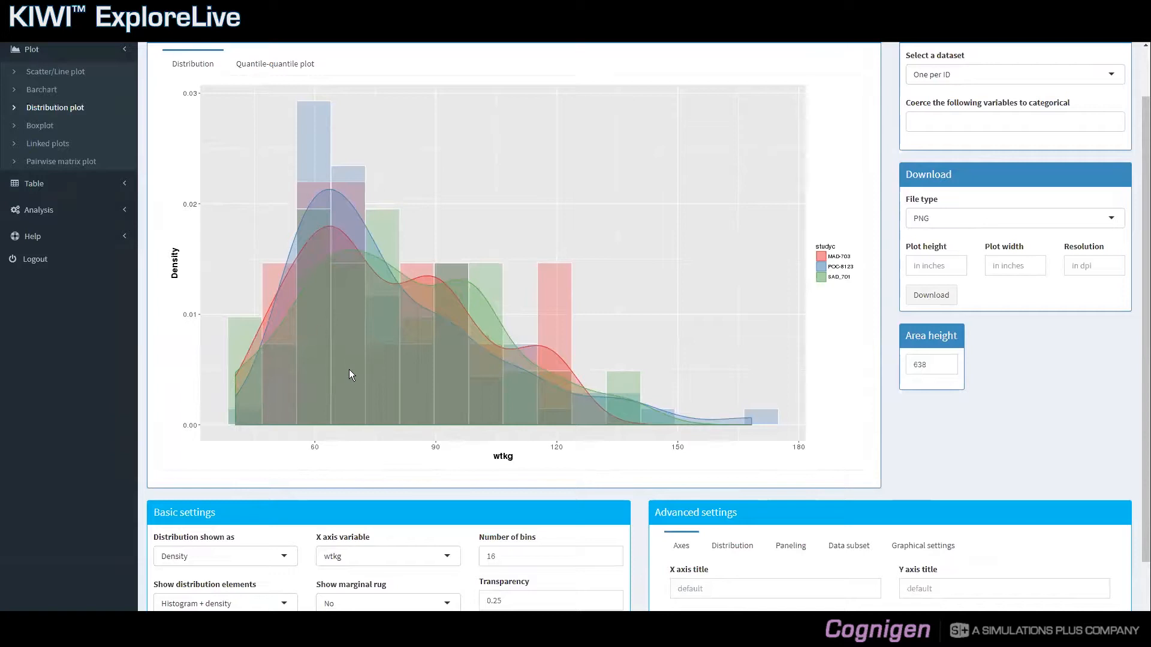
scroll(350, 372, down, 1)
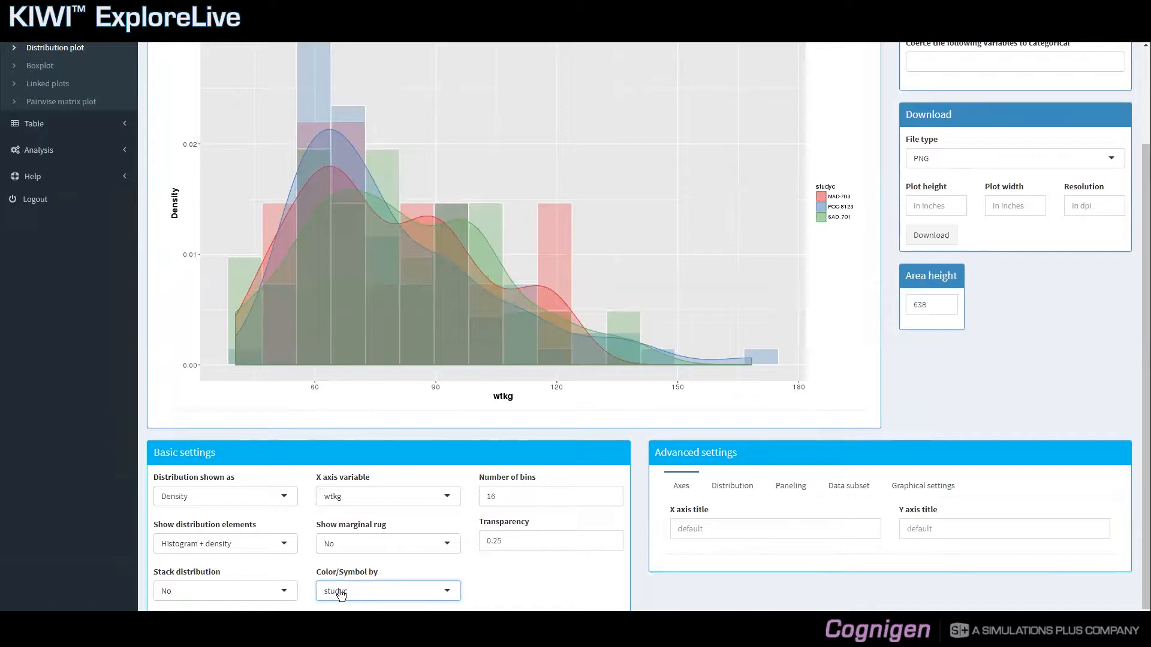
Step: Stack the wtkg distributions by study and title the X axis "Weight (kg)"
click(287, 591)
click(274, 611)
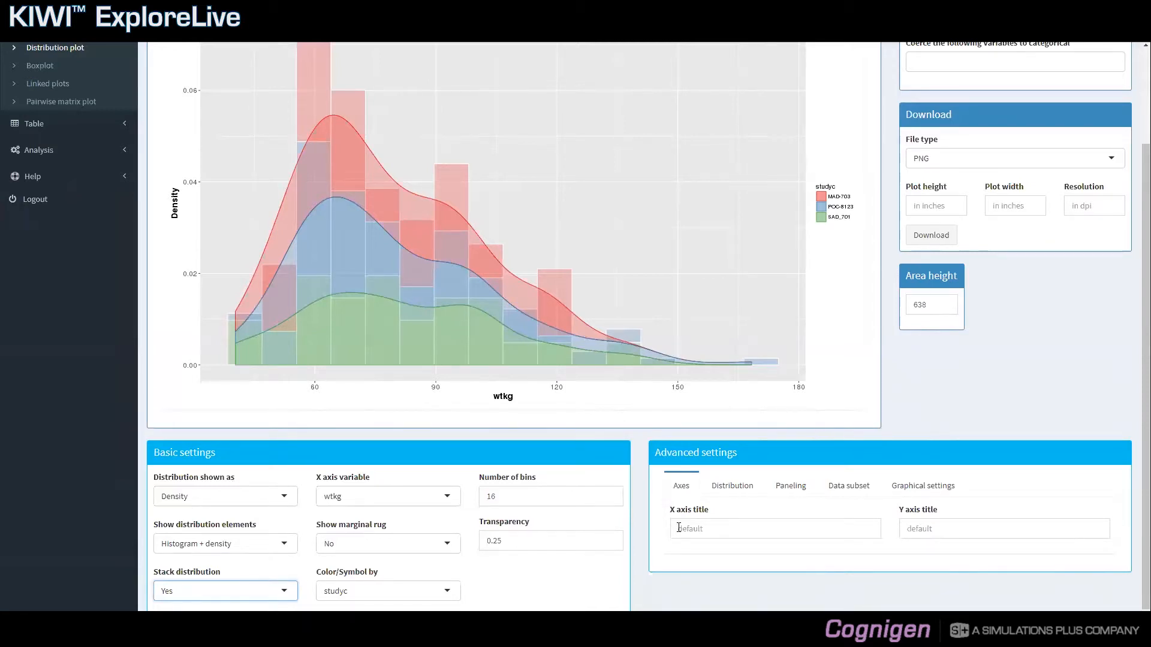
click(683, 530)
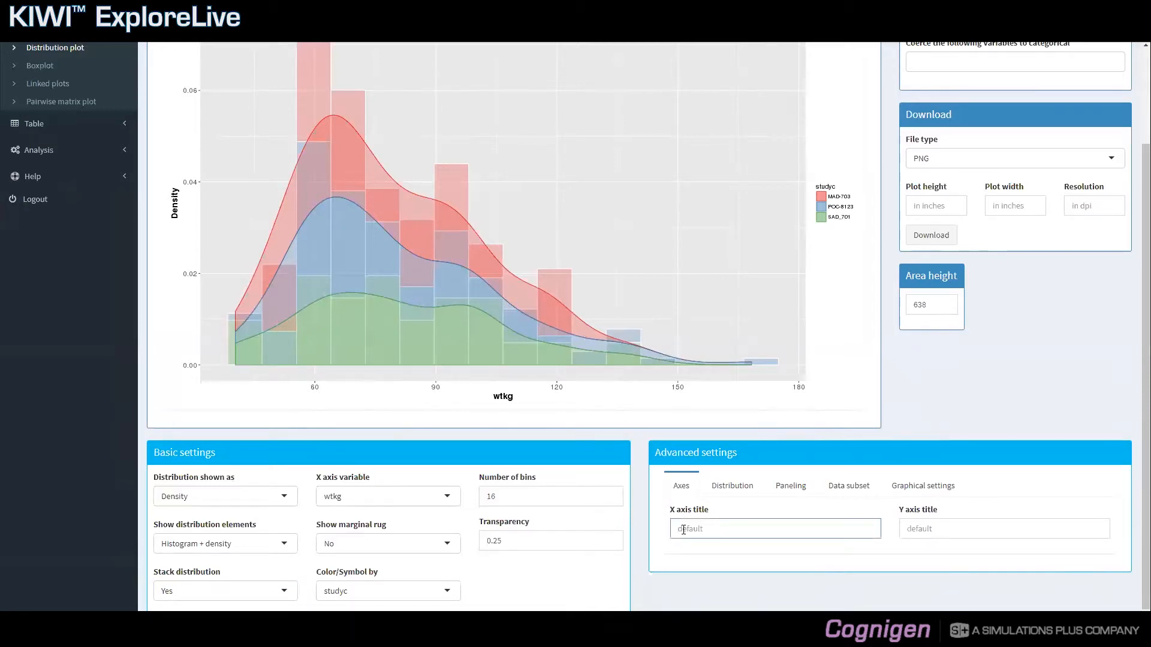
text(Weight (kg))
Step: Try paneling the distribution plot by dose, and remove the paneling variable after viewing the panels
click(782, 484)
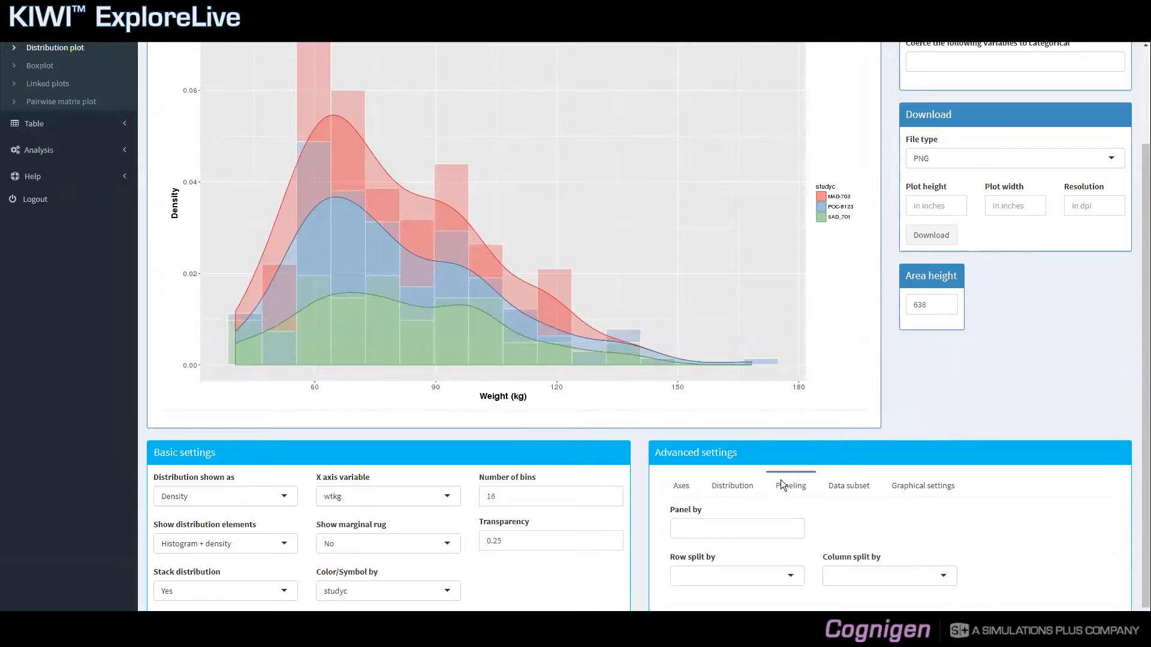
scroll(781, 484, up, 1)
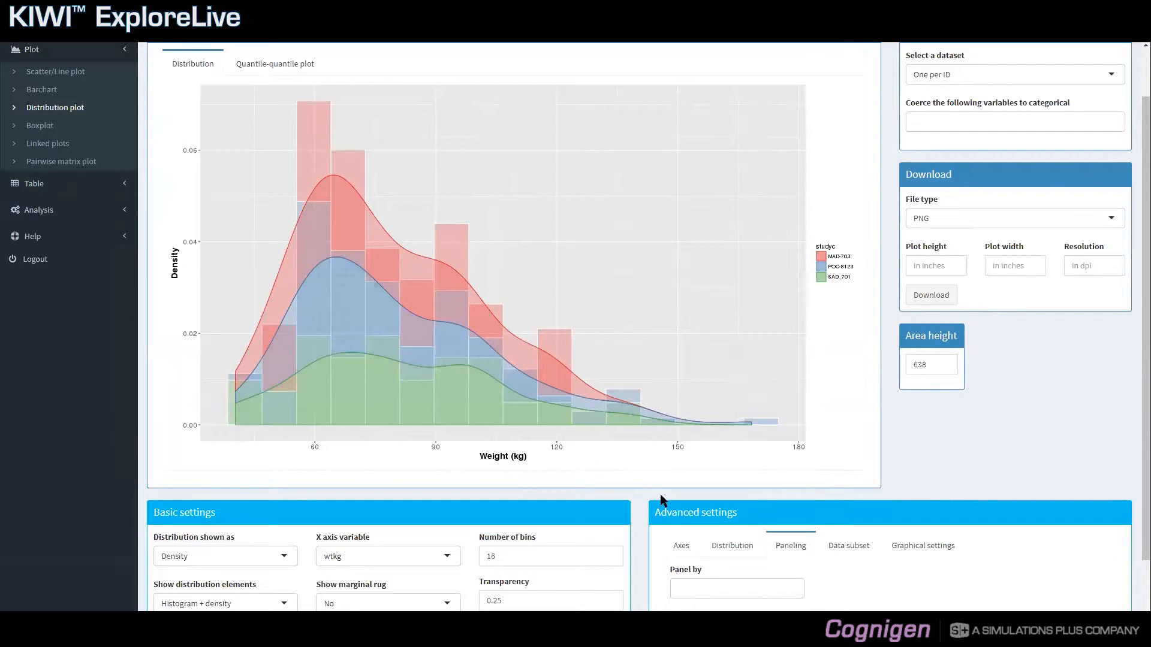
scroll(660, 494, down, 1)
click(680, 523)
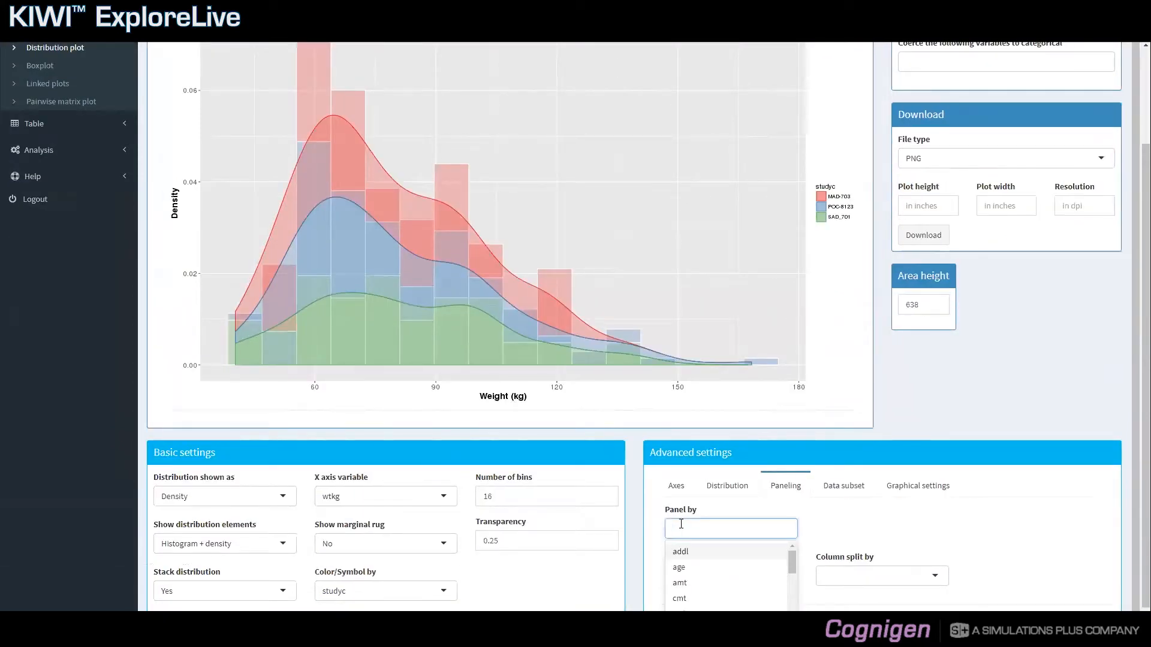
text(dose)
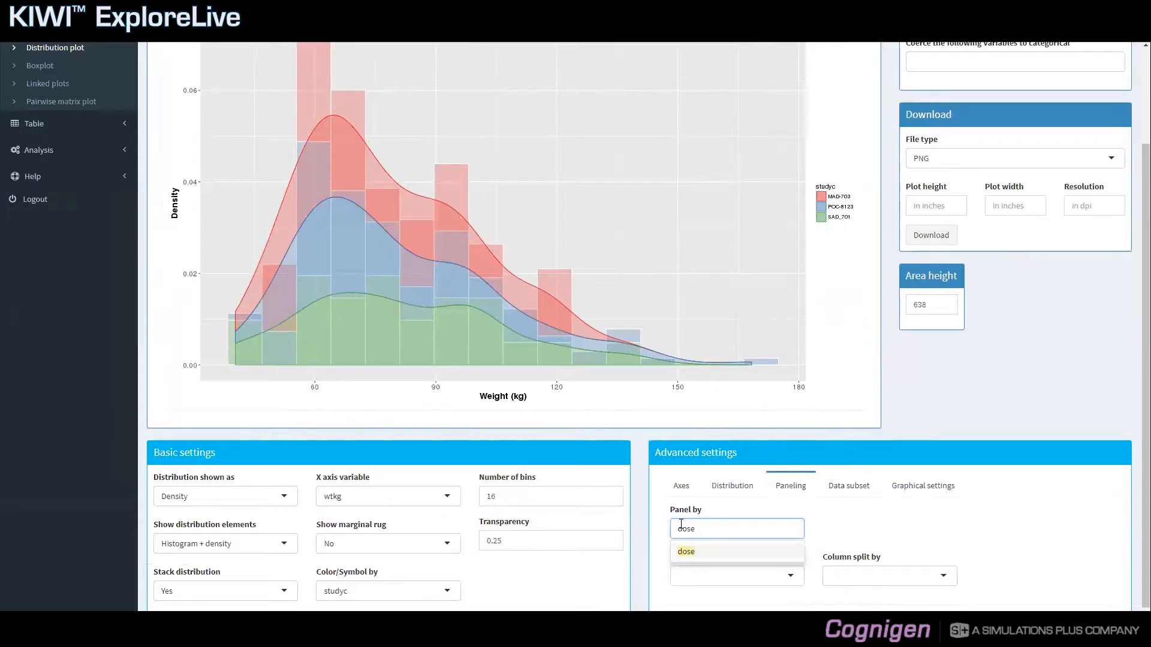
key(Return)
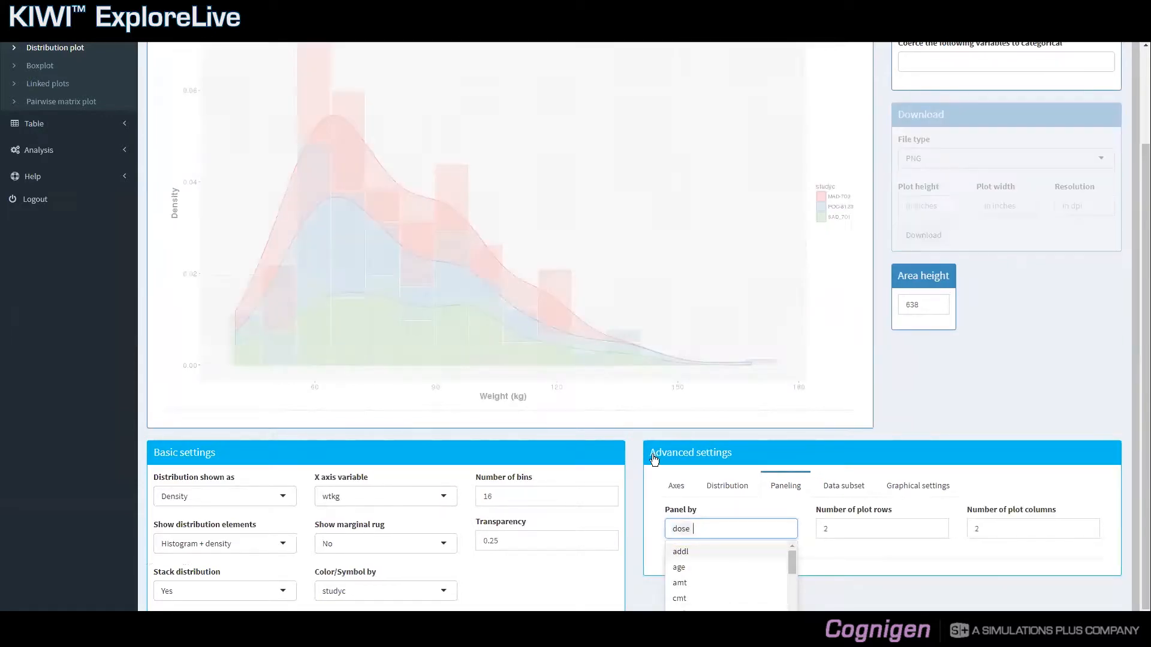
scroll(638, 447, up, 1)
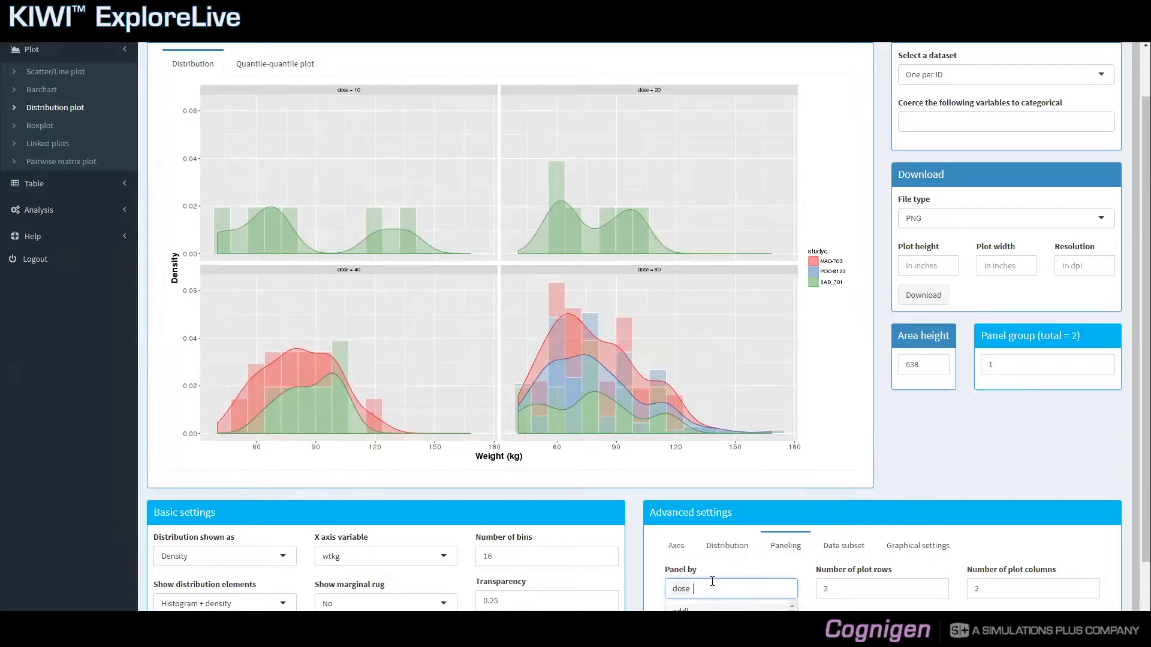
key(BackSpace)
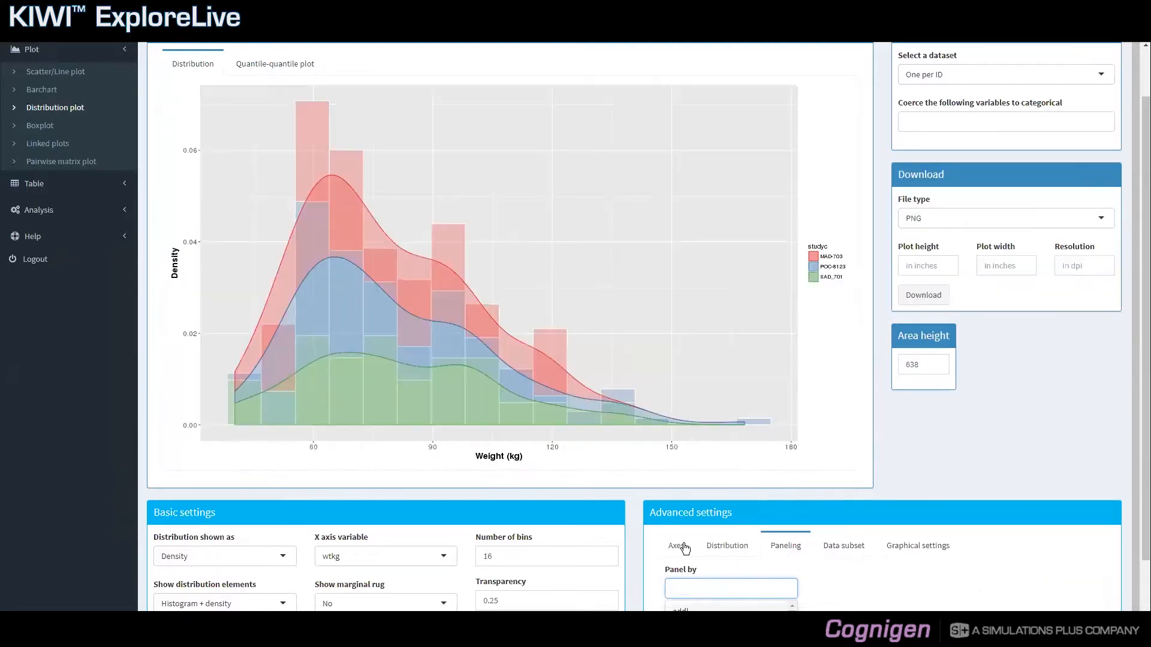
click(626, 503)
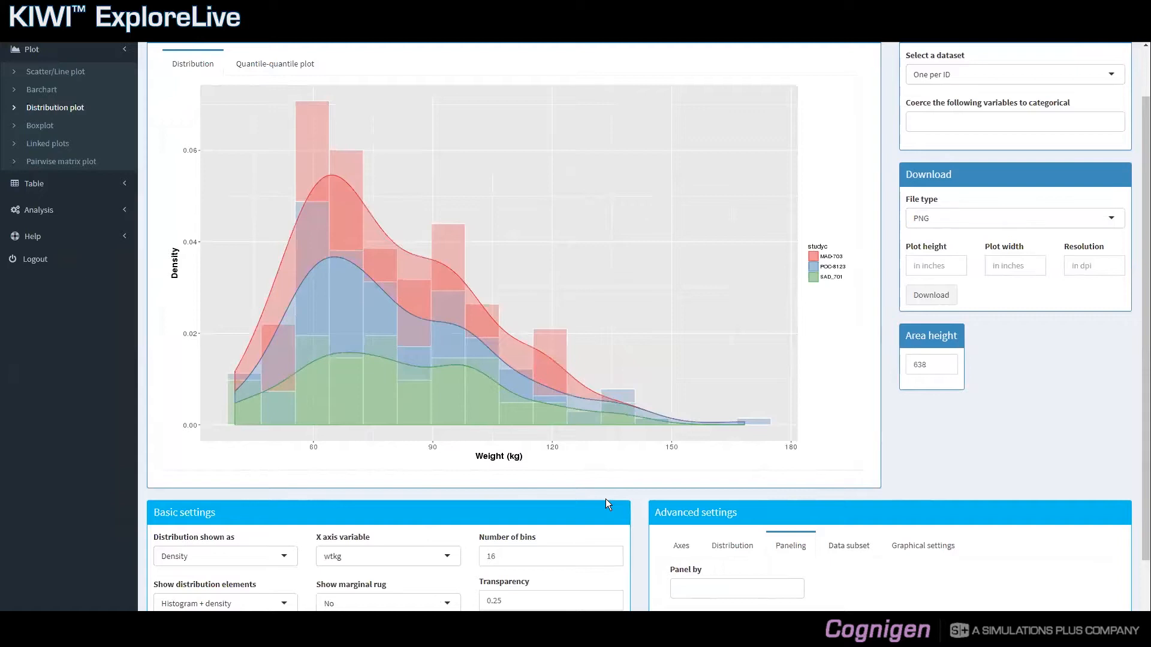
Step: Switch the dataset to distrib.csv and plot the distribution of the gamma variable
click(925, 78)
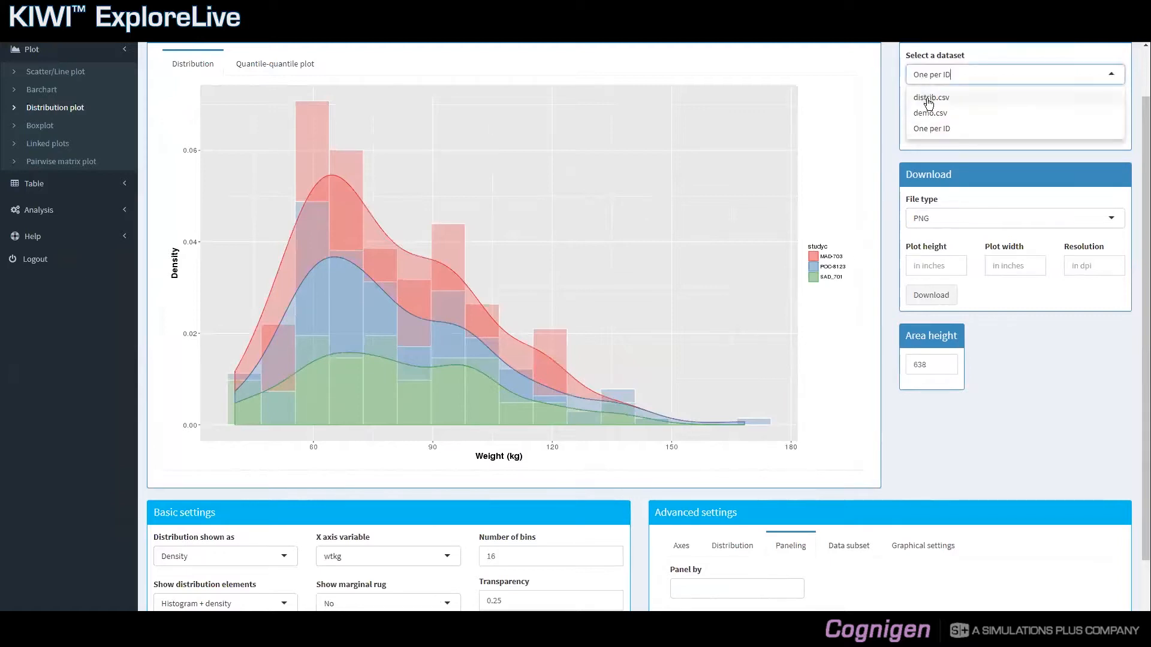
click(928, 99)
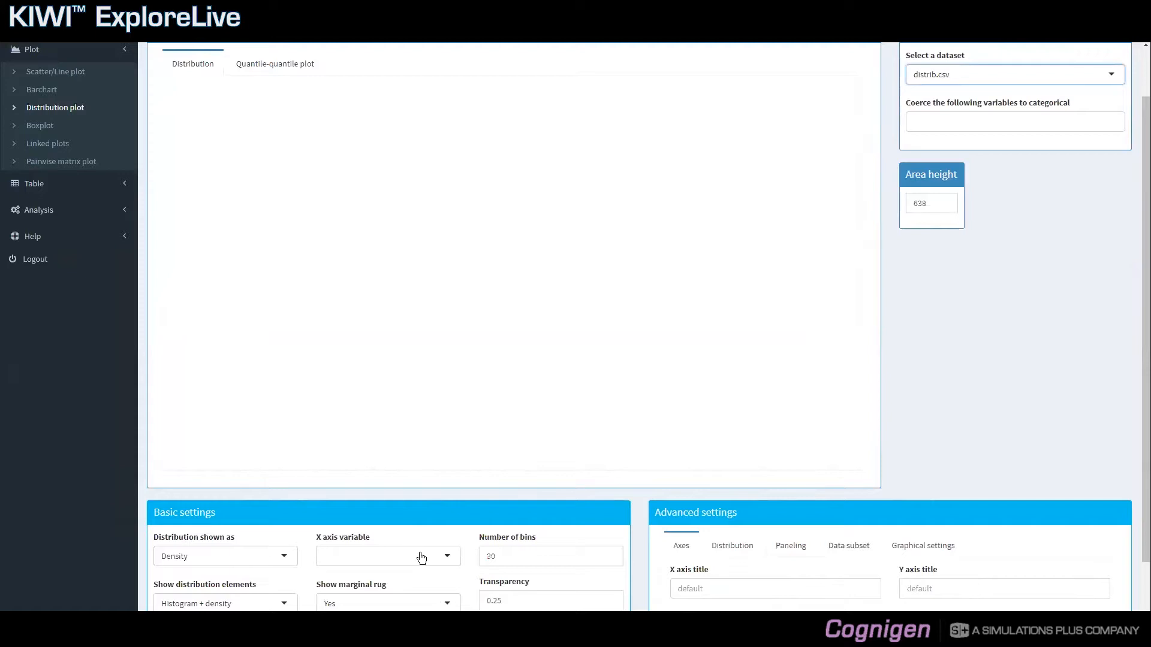
click(421, 558)
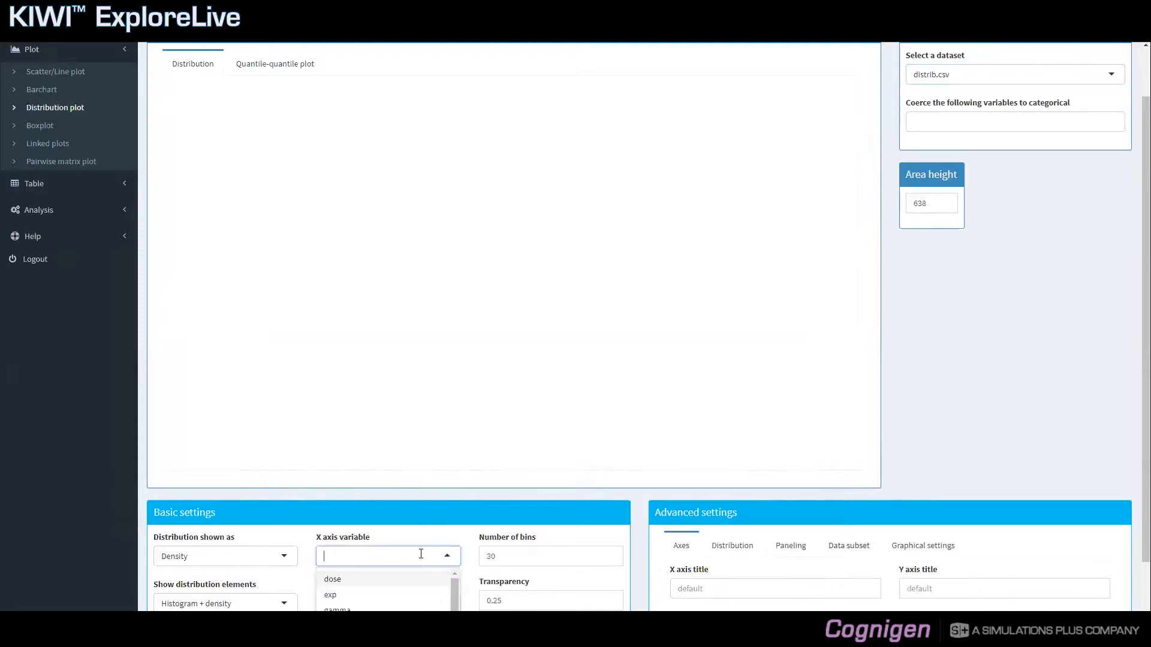
click(401, 608)
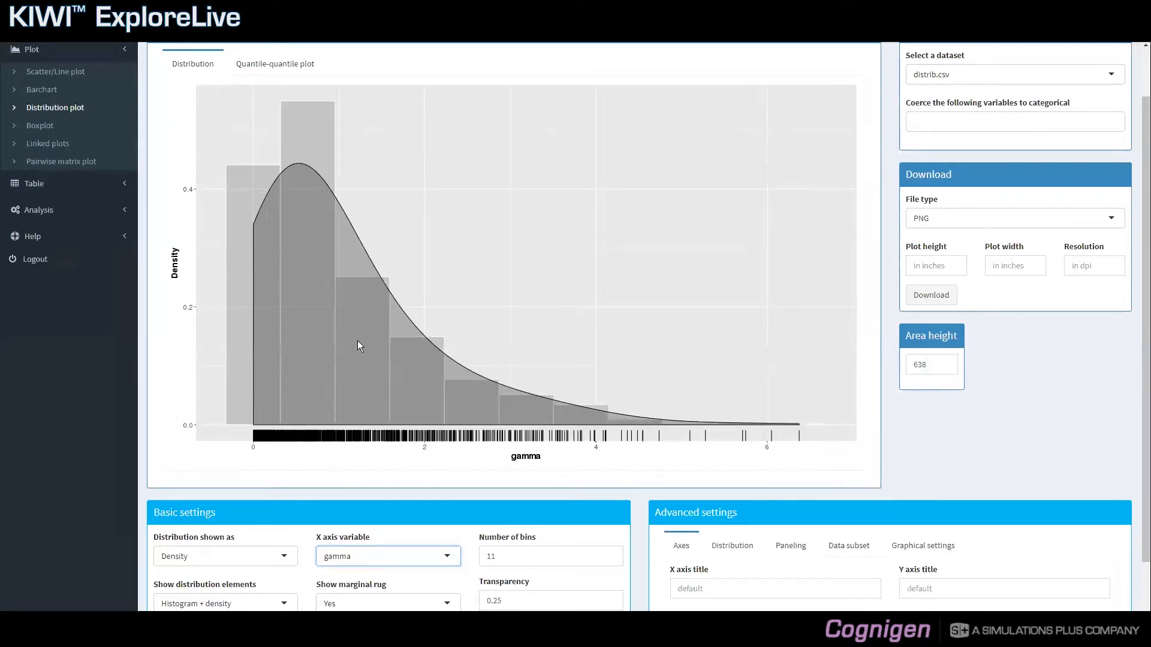
Step: Show the quantile-quantile plot of gamma and set its distribution function to Log-normal
click(278, 64)
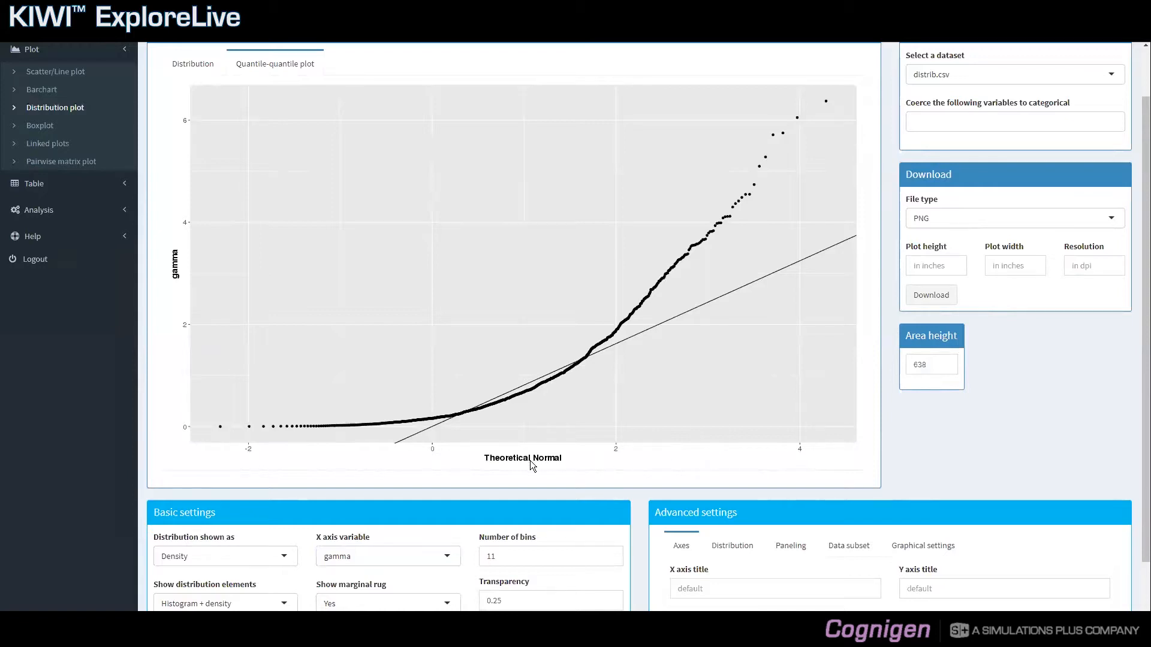
click(747, 550)
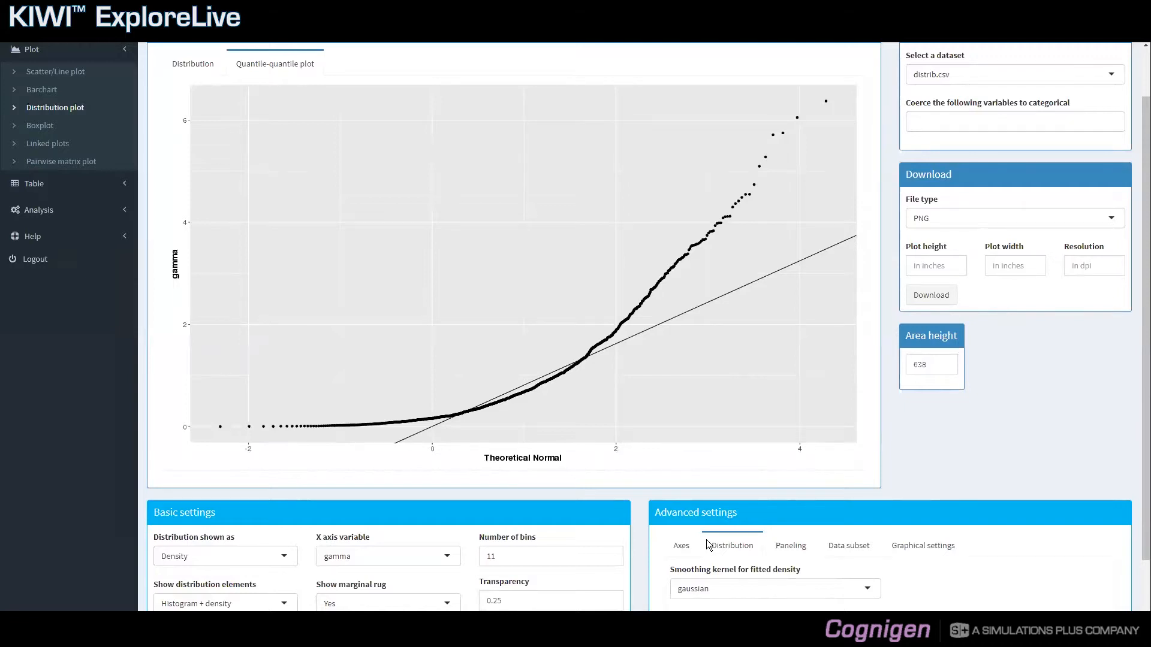
scroll(709, 545, down, 1)
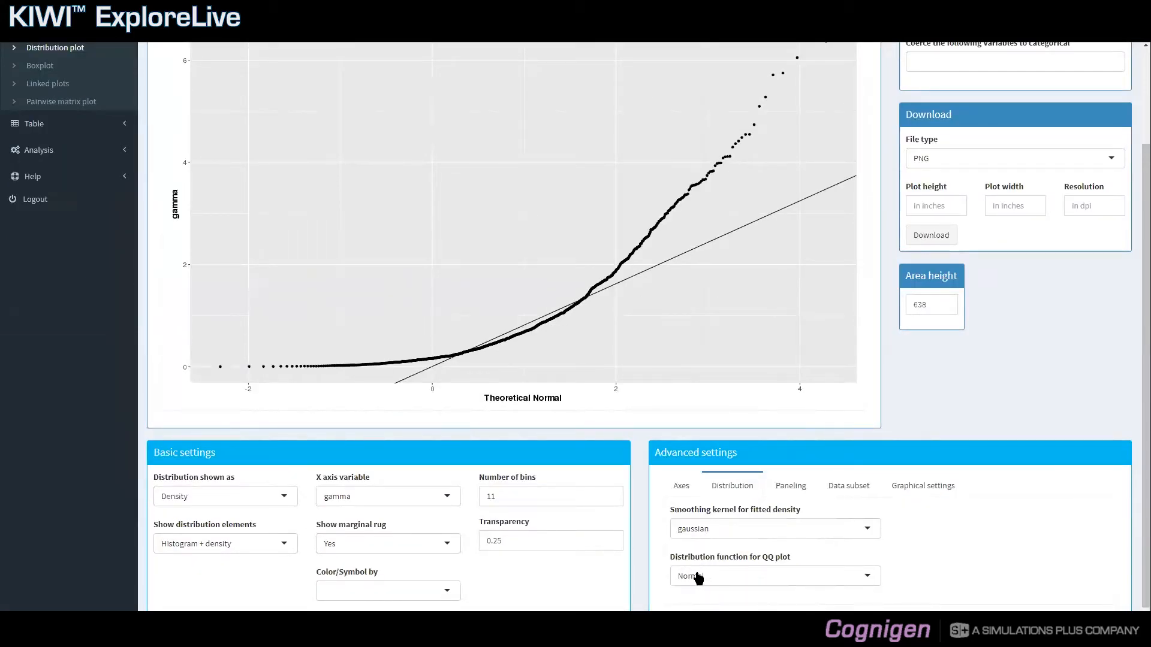
click(867, 578)
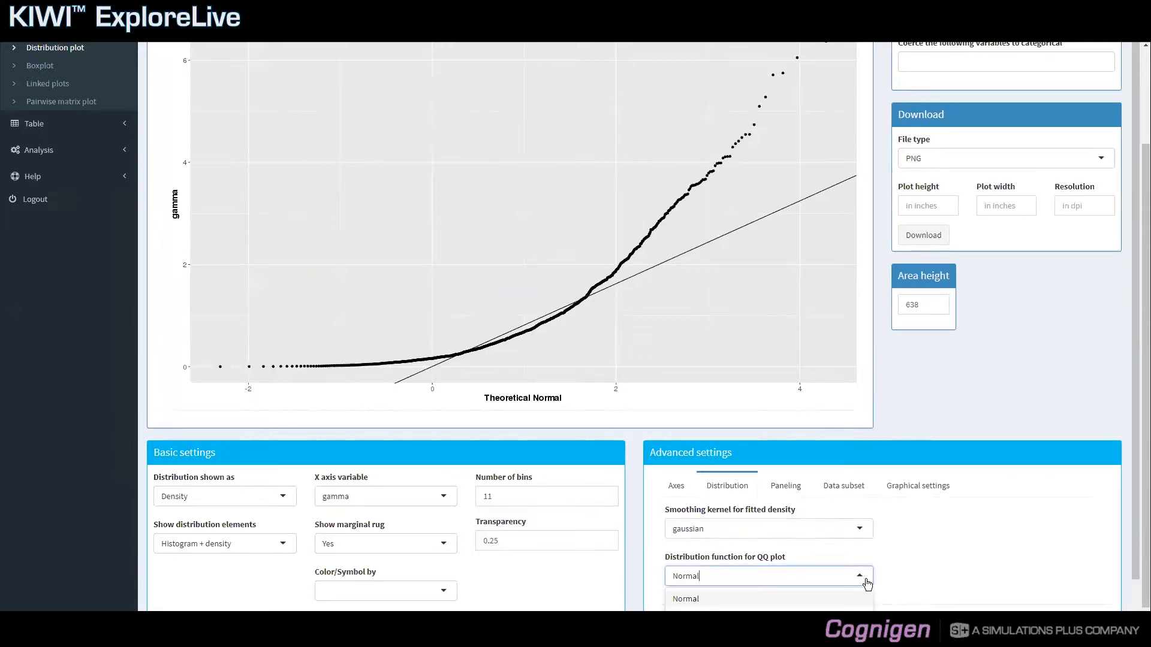
scroll(866, 578, down, 1)
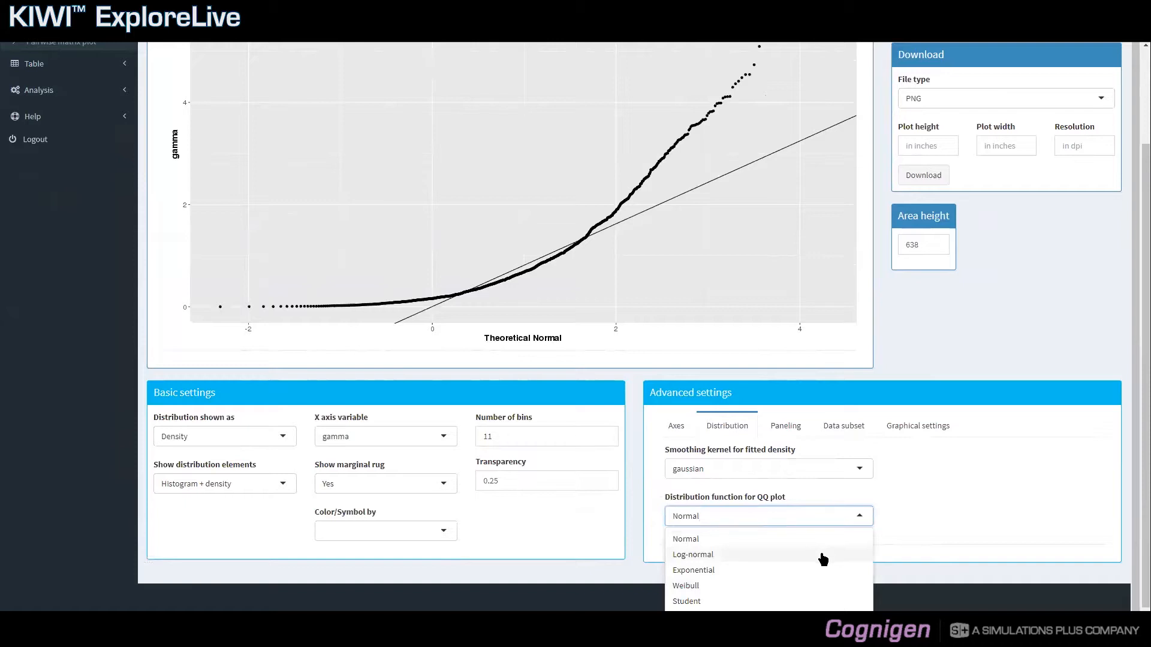
click(823, 557)
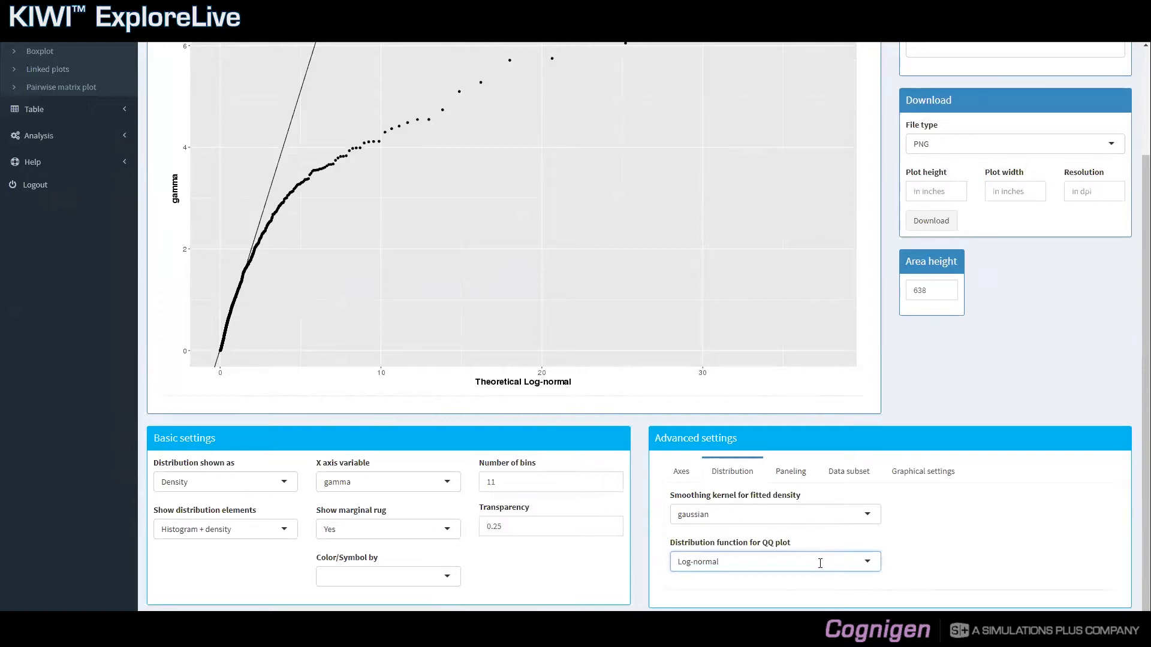
Step: Try Exponential as the QQ plot's distribution function, and set it to Gamma
click(819, 563)
click(797, 597)
click(777, 561)
scroll(761, 586, down, 1)
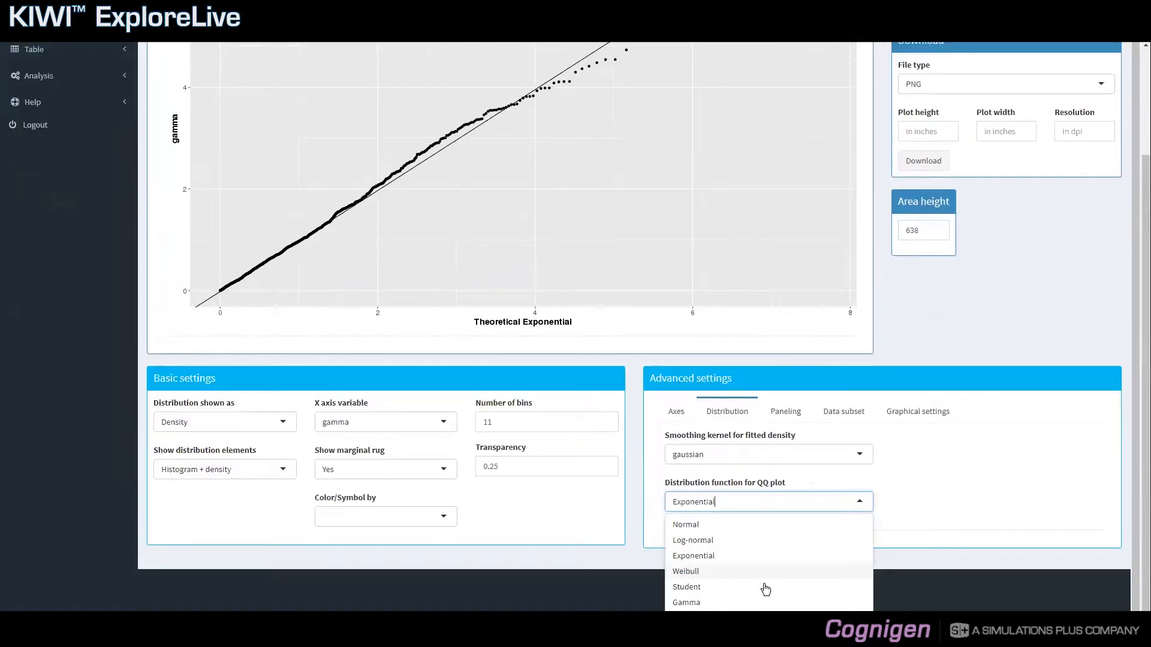
click(743, 601)
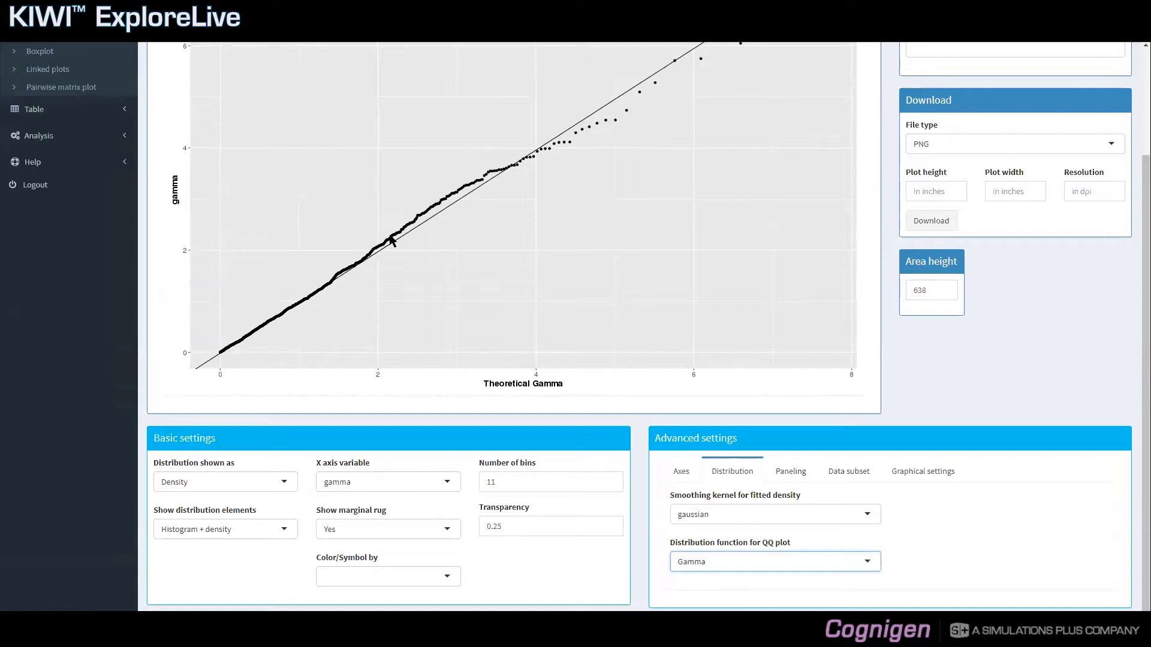
scroll(391, 240, up, 1)
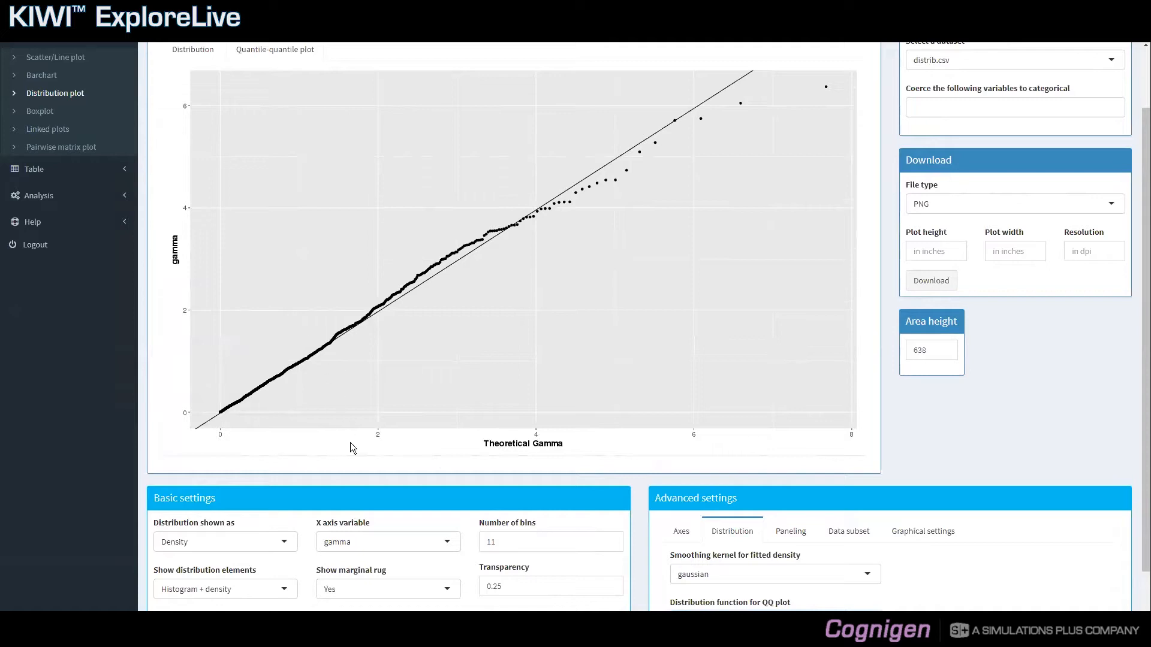
scroll(387, 565, down, 1)
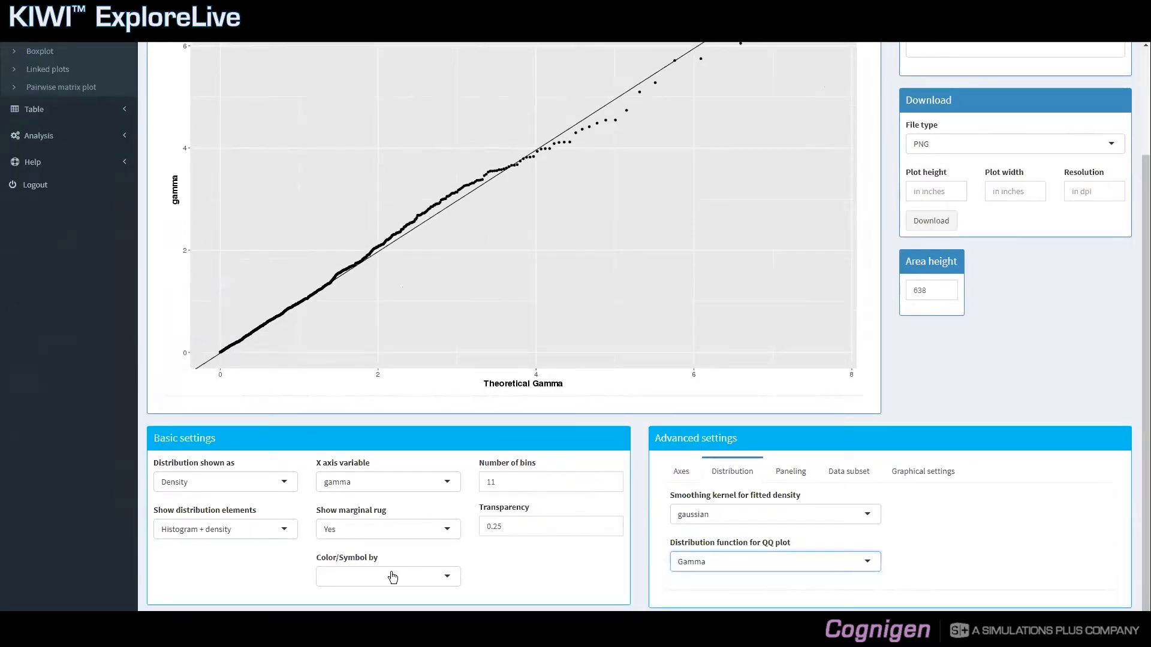
Step: Color the gamma plot by dose and check both the distribution and quantile-quantile views
click(393, 577)
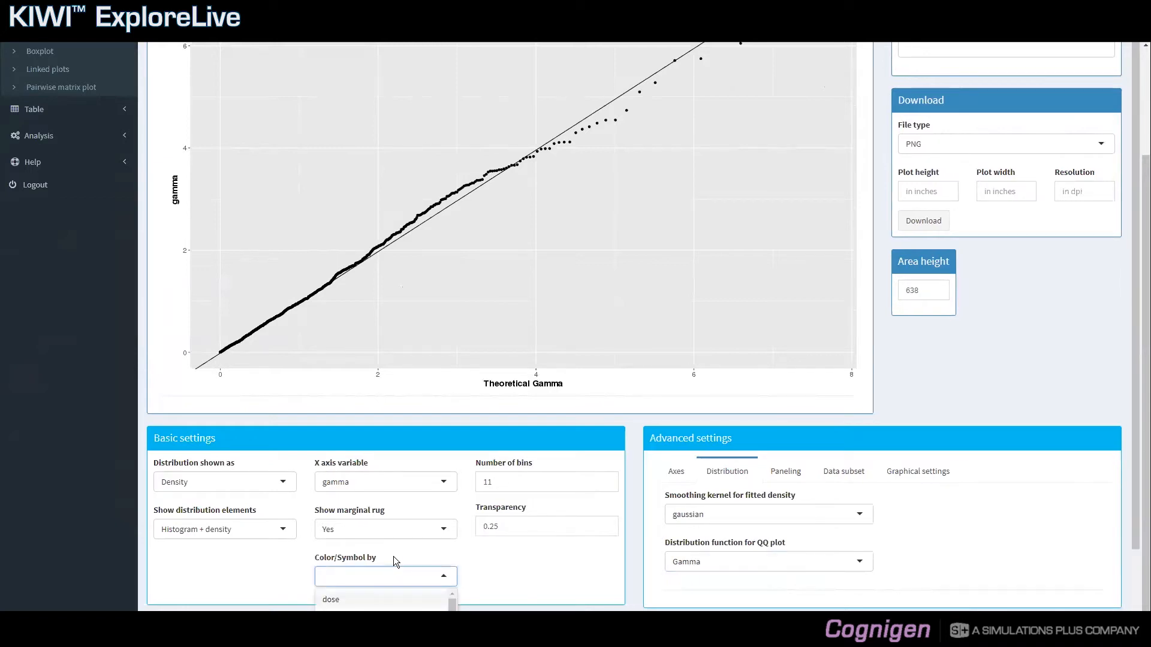
text(dose)
key(Return)
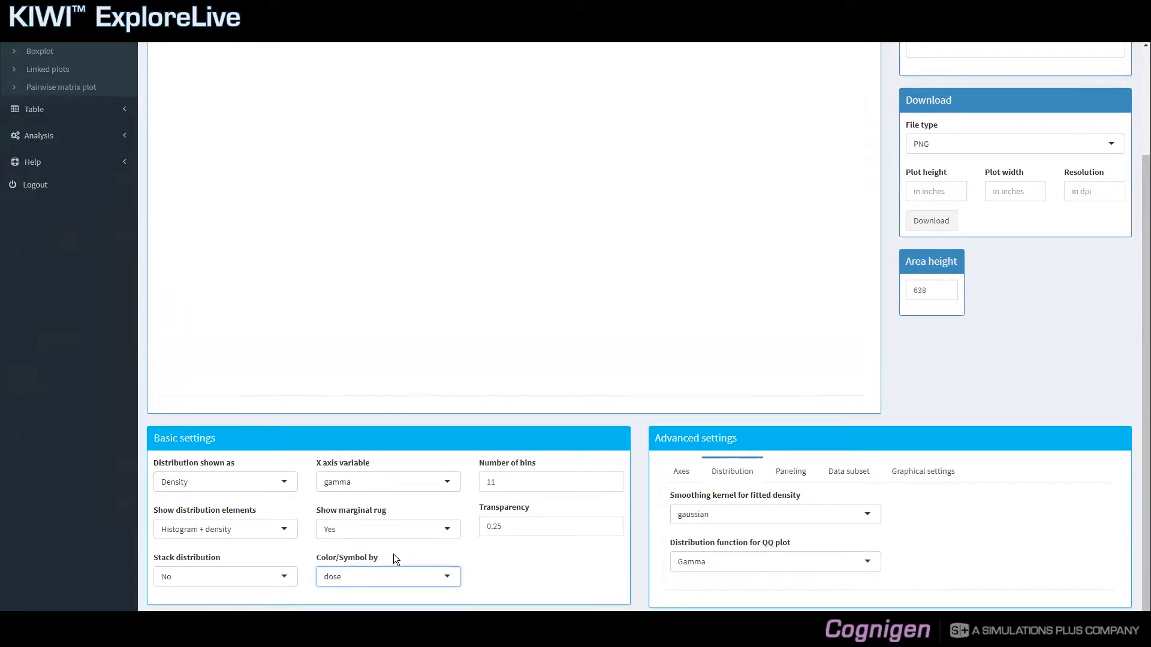
scroll(393, 553, up, 1)
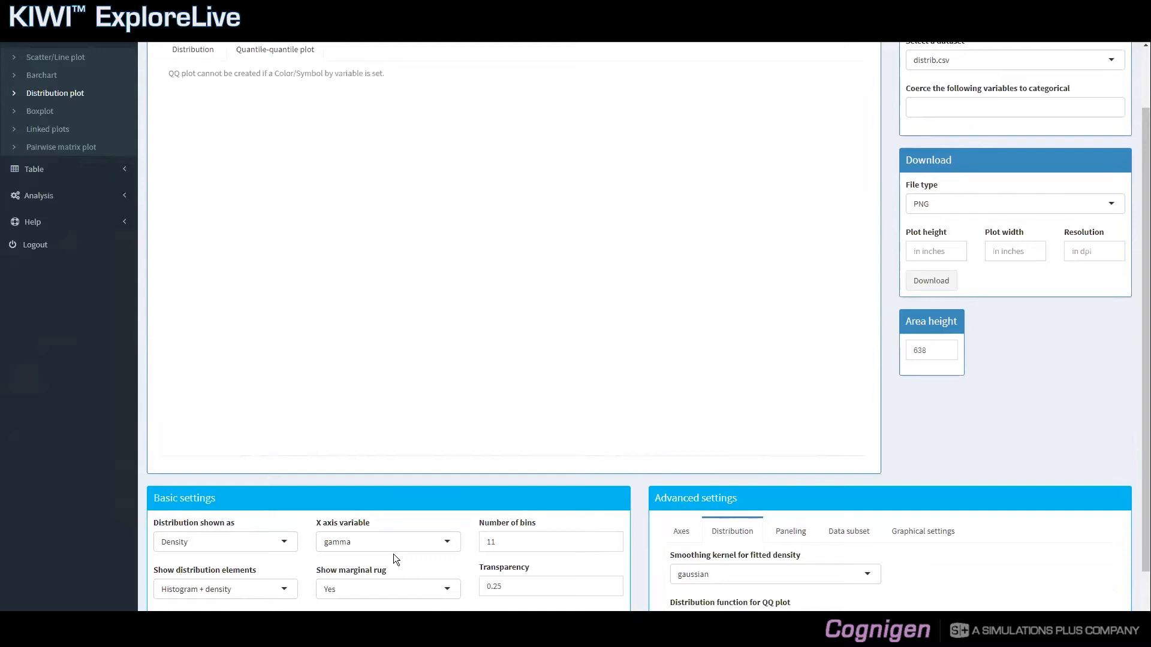
scroll(393, 556, up, 1)
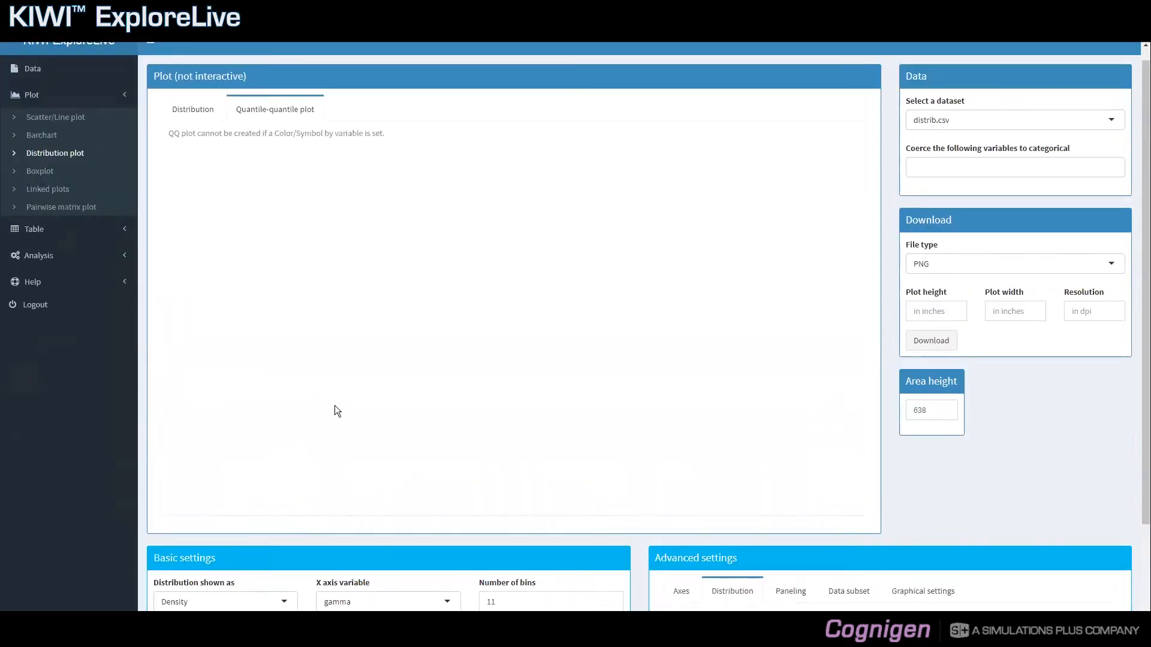
click(204, 113)
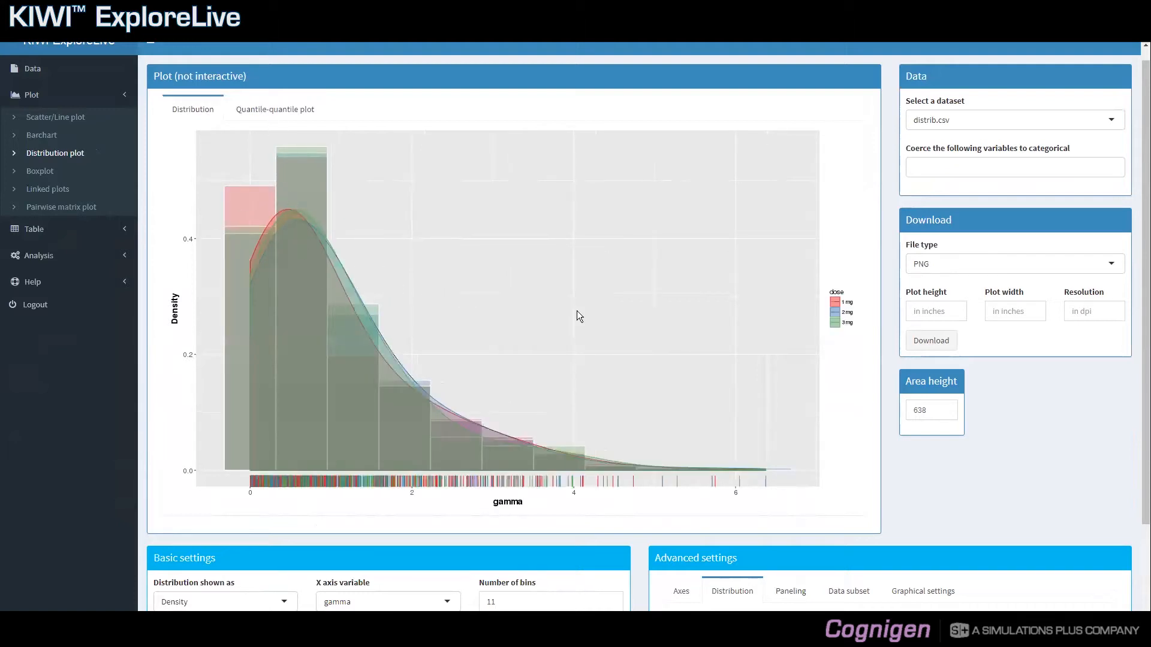
click(277, 114)
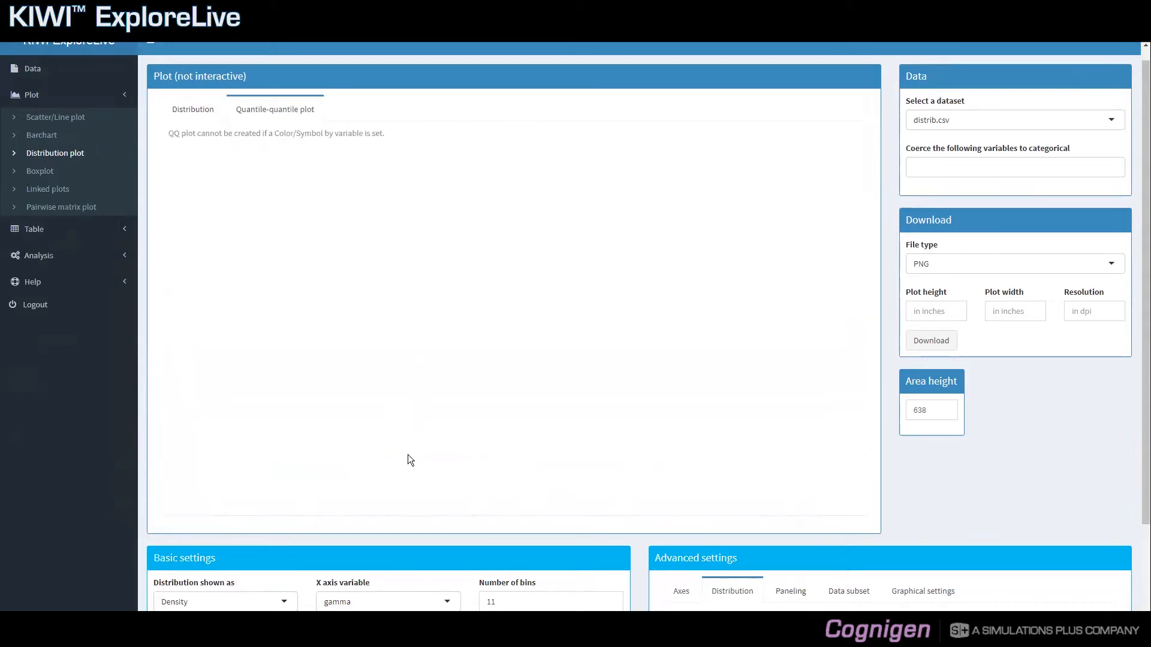
Step: Clear the dose coloring variable and view the gamma quantile-quantile plot
scroll(408, 460, down, 2)
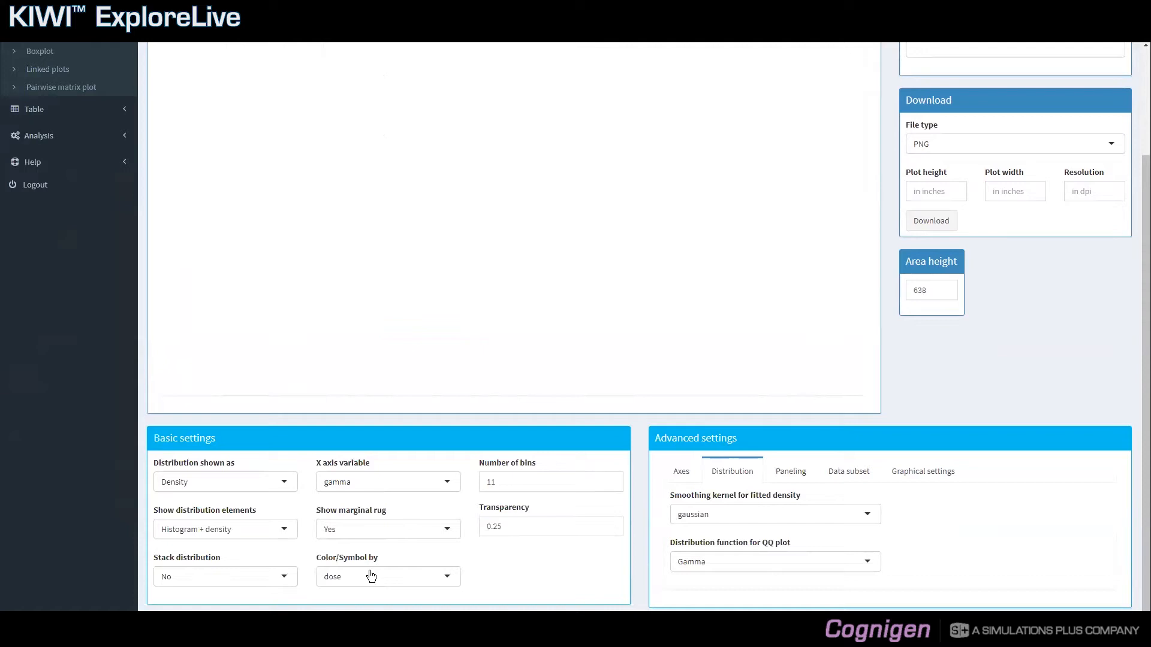
click(371, 576)
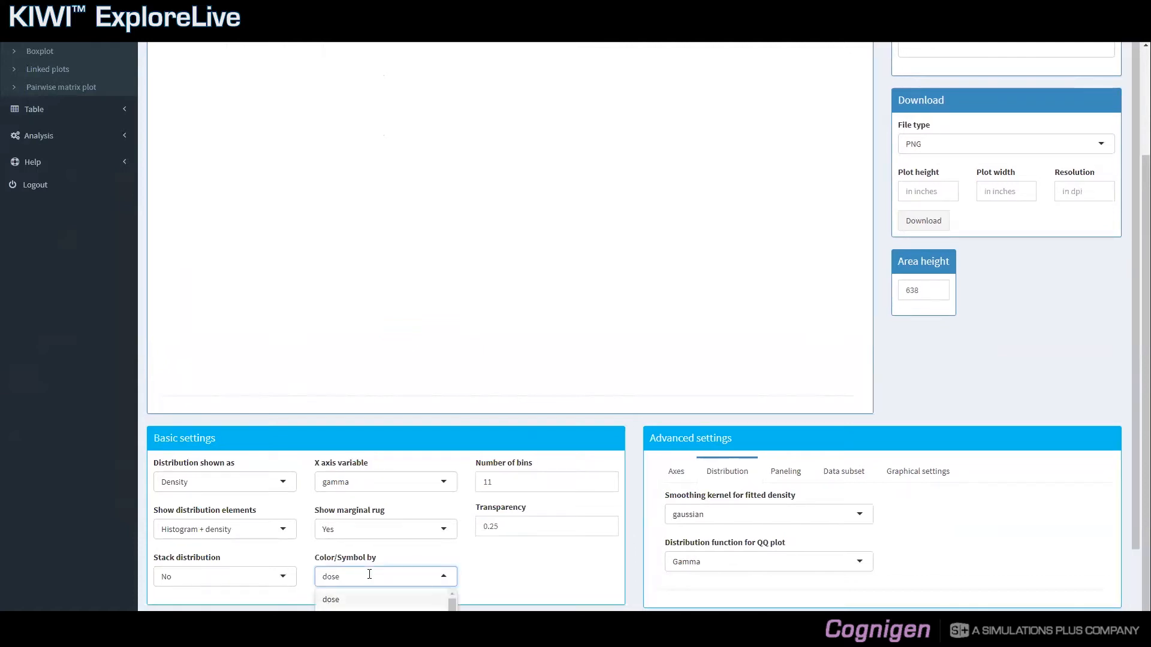
key(BackSpace)
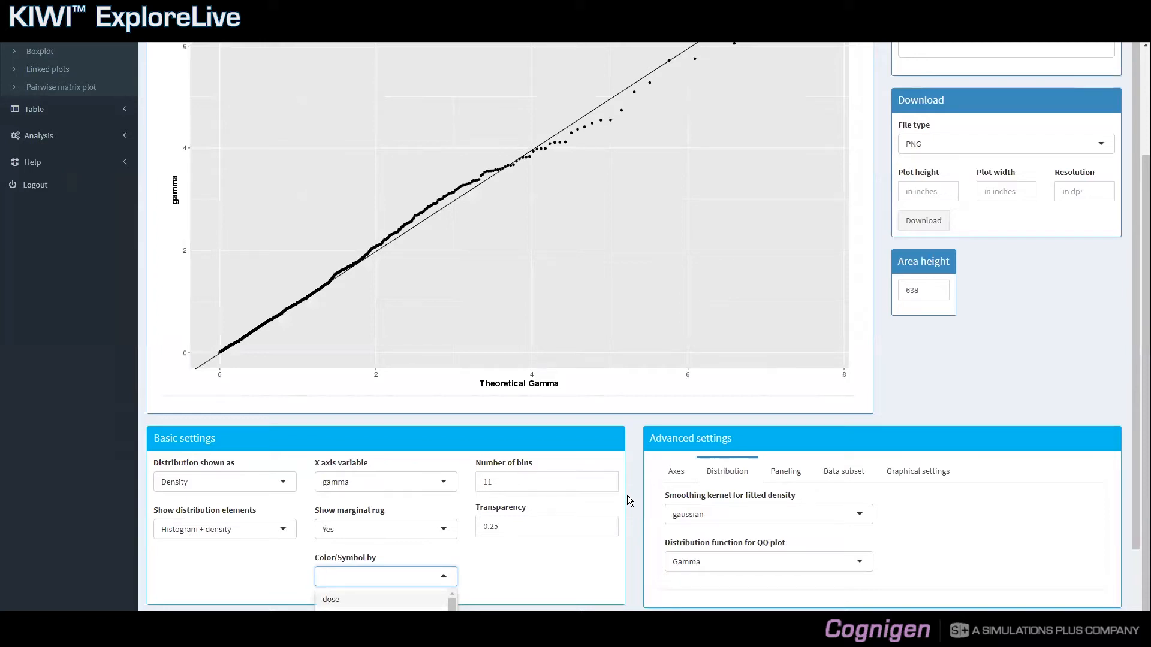
click(627, 495)
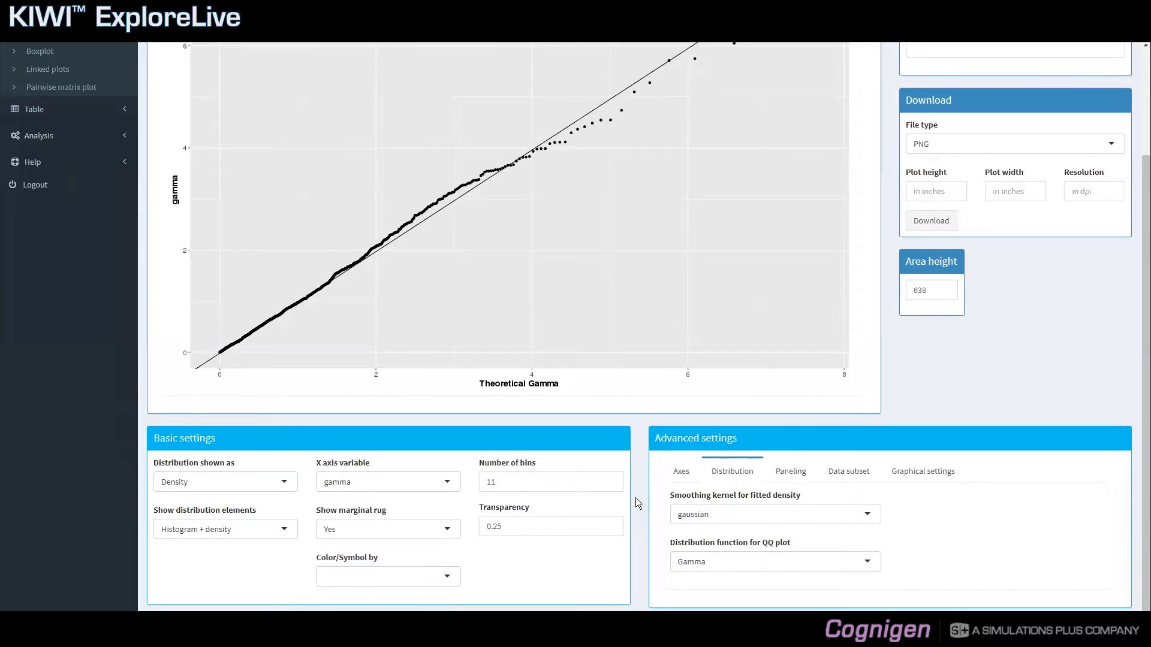
scroll(284, 181, up, 2)
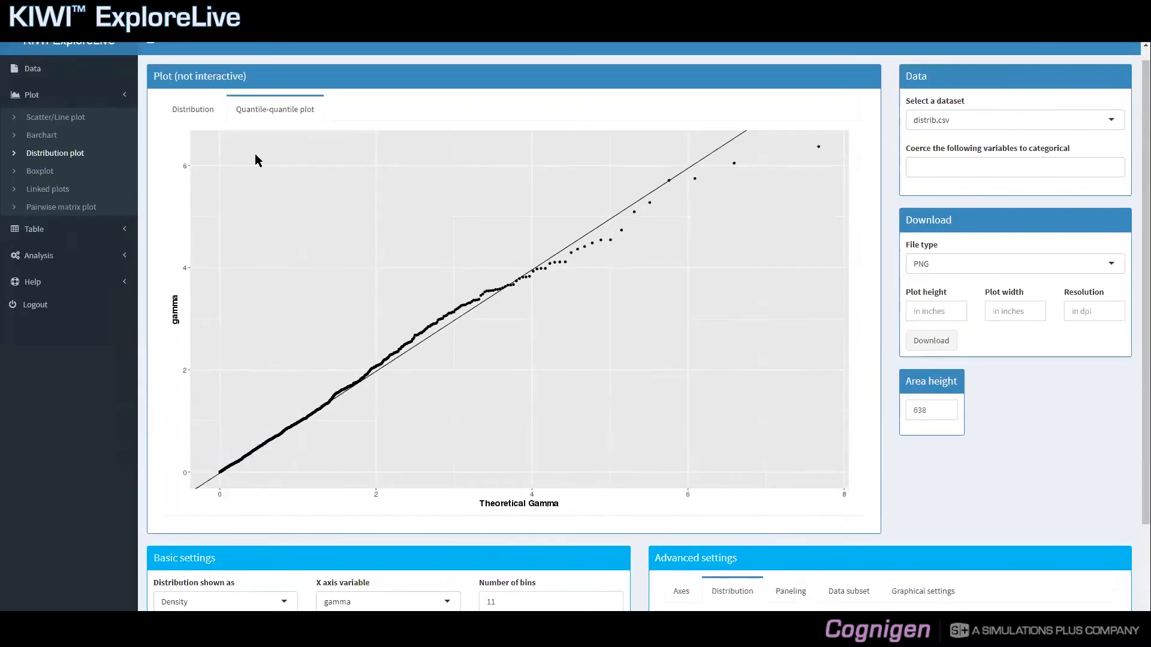
Step: Return to the distribution view of gamma and color the plot by dose
click(208, 119)
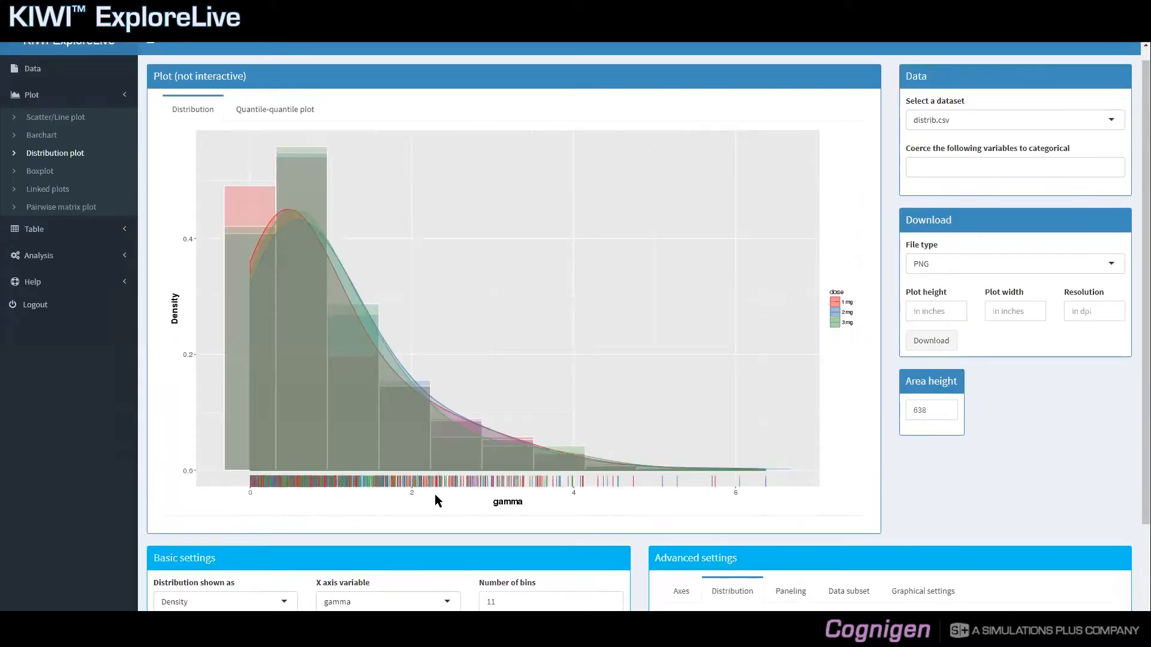
scroll(449, 568, down, 2)
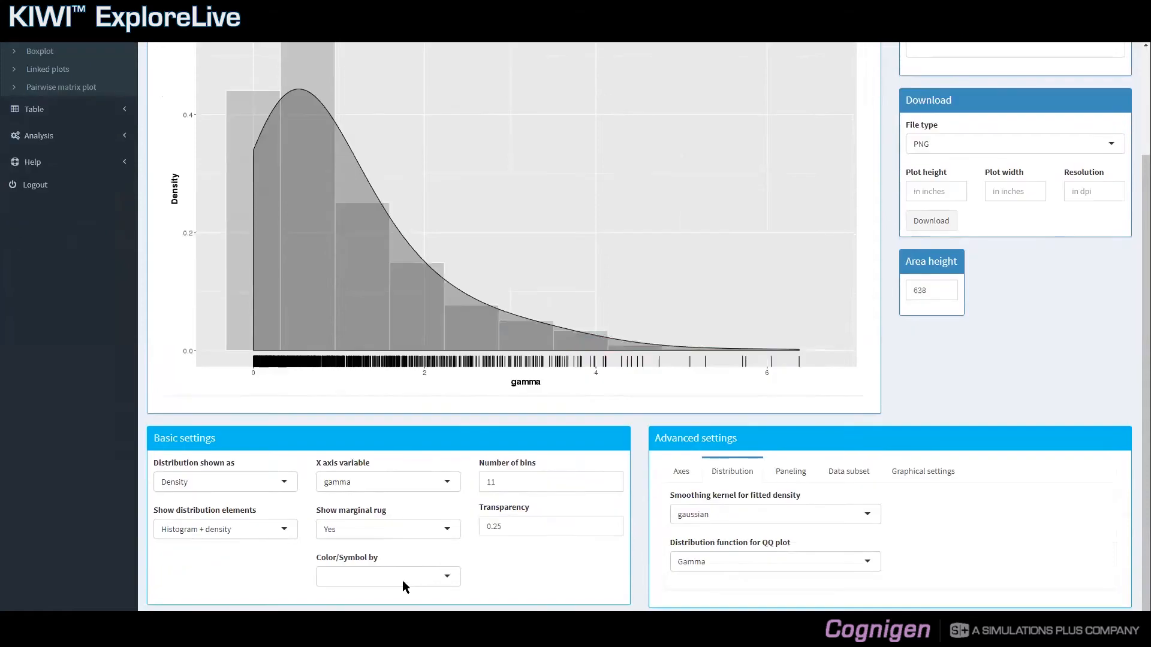
click(401, 577)
text(dose)
key(Return)
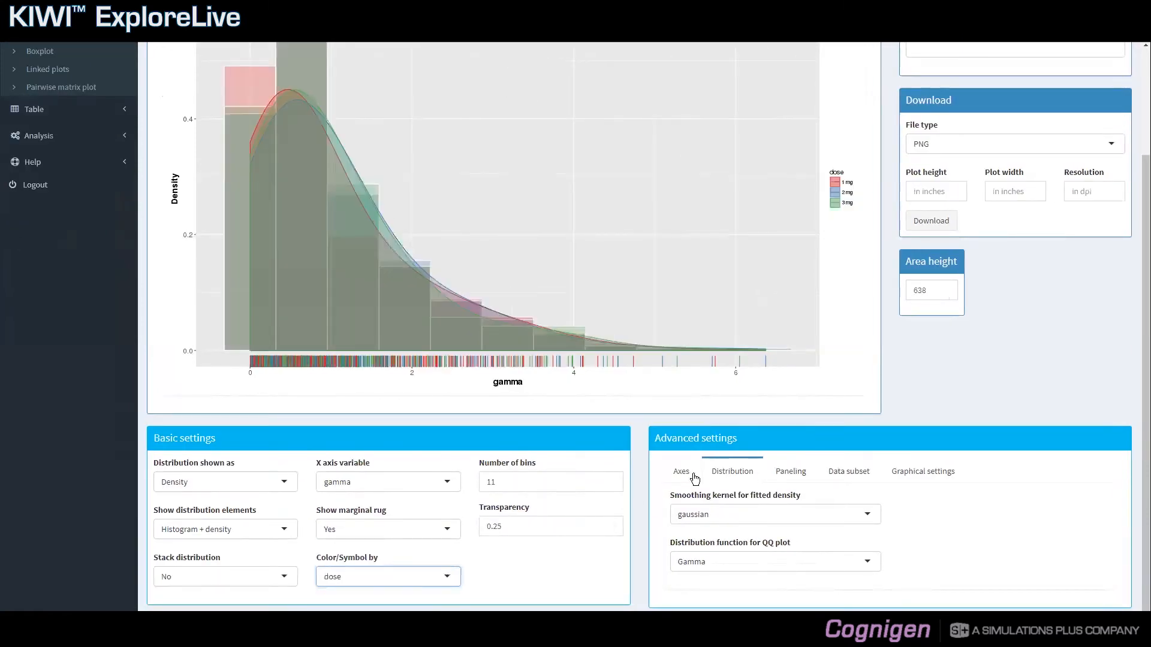
Step: Try plot background darkness levels of 3 and 93, and set the darkness to 34
click(909, 473)
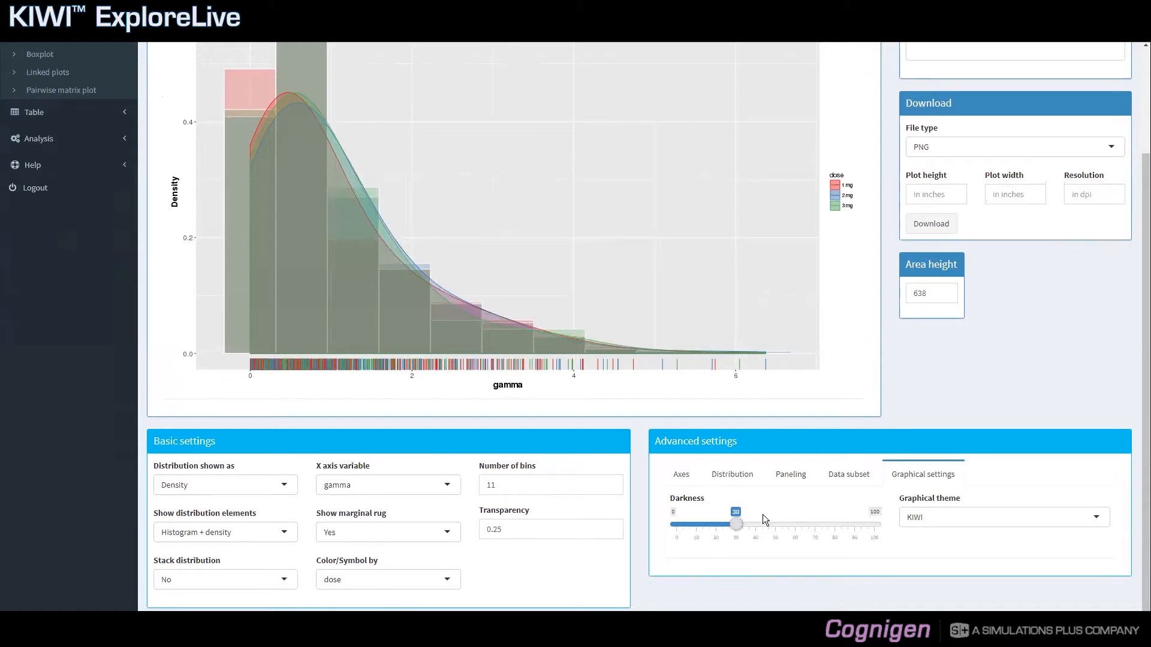
scroll(741, 528, up, 1)
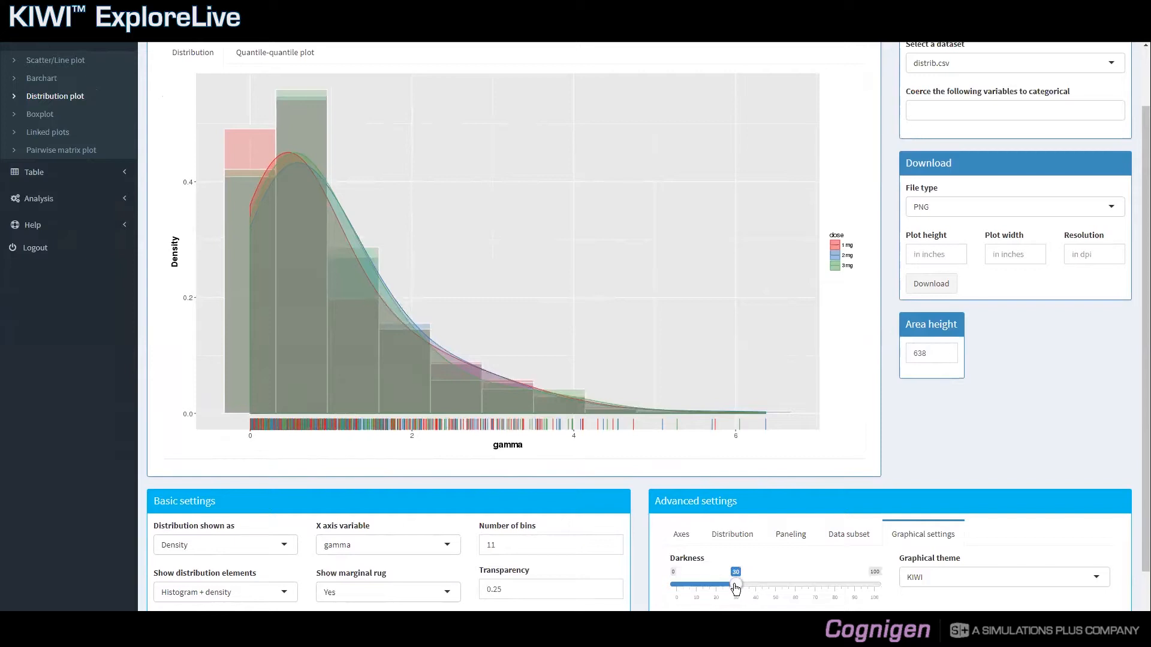
drag(736, 588, 682, 586)
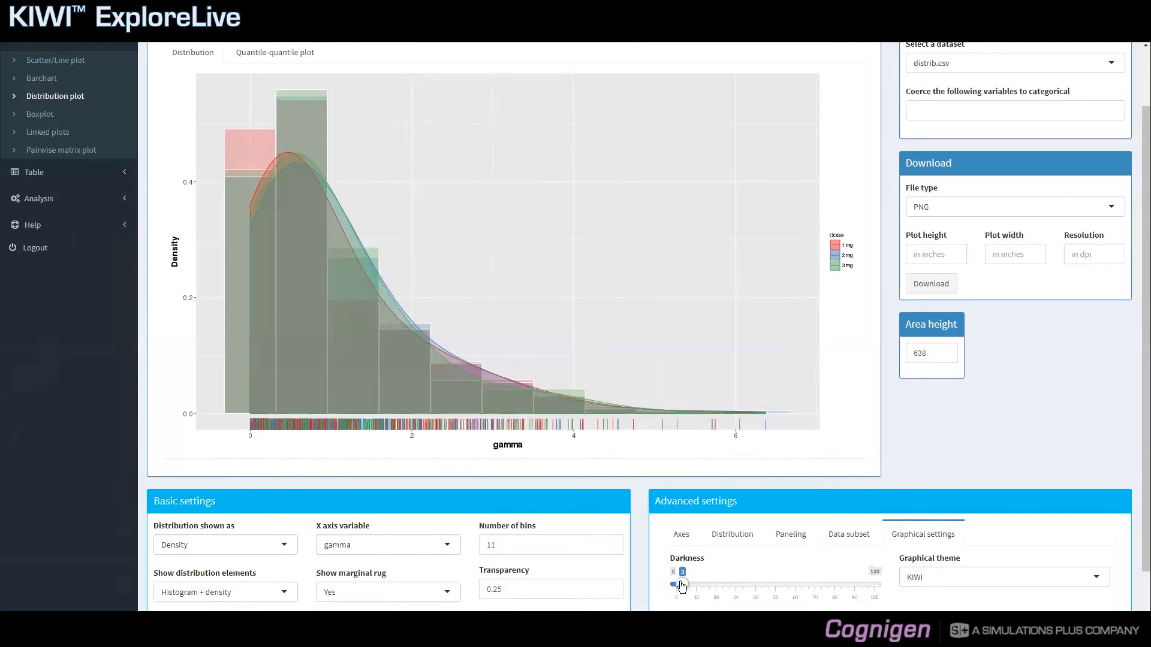
drag(681, 586, 862, 591)
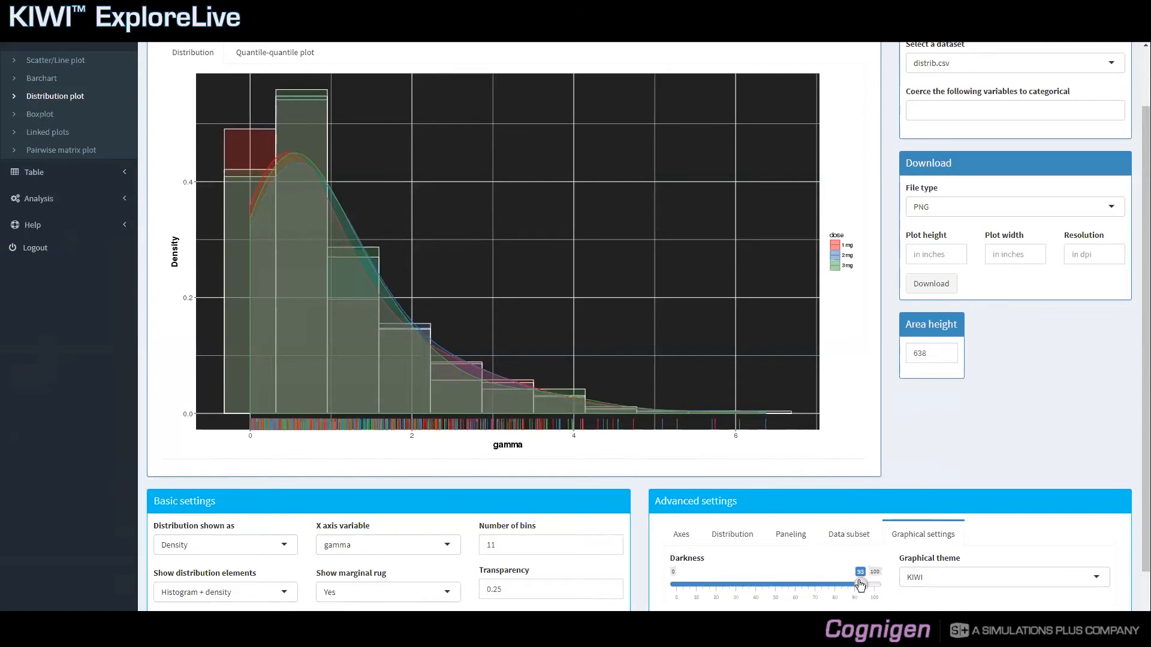
drag(862, 586, 743, 588)
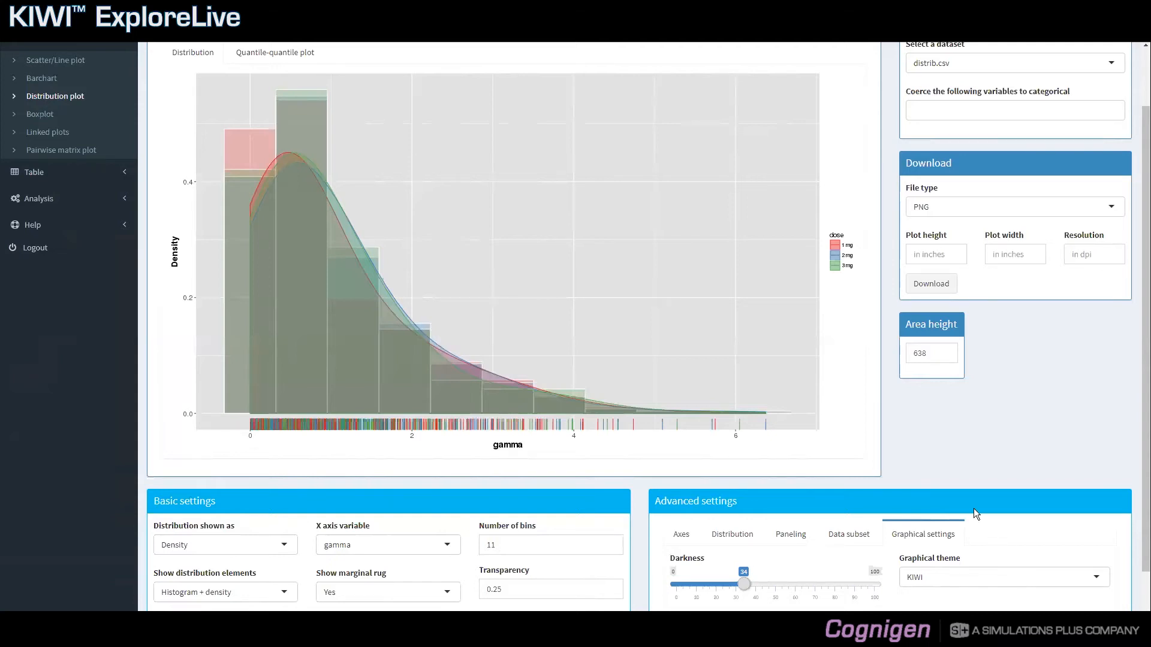
Step: Change the graphical theme of the gamma distribution plot to ggplot2 and check the recolored dose groups
click(1004, 576)
scroll(1006, 576, down, 1)
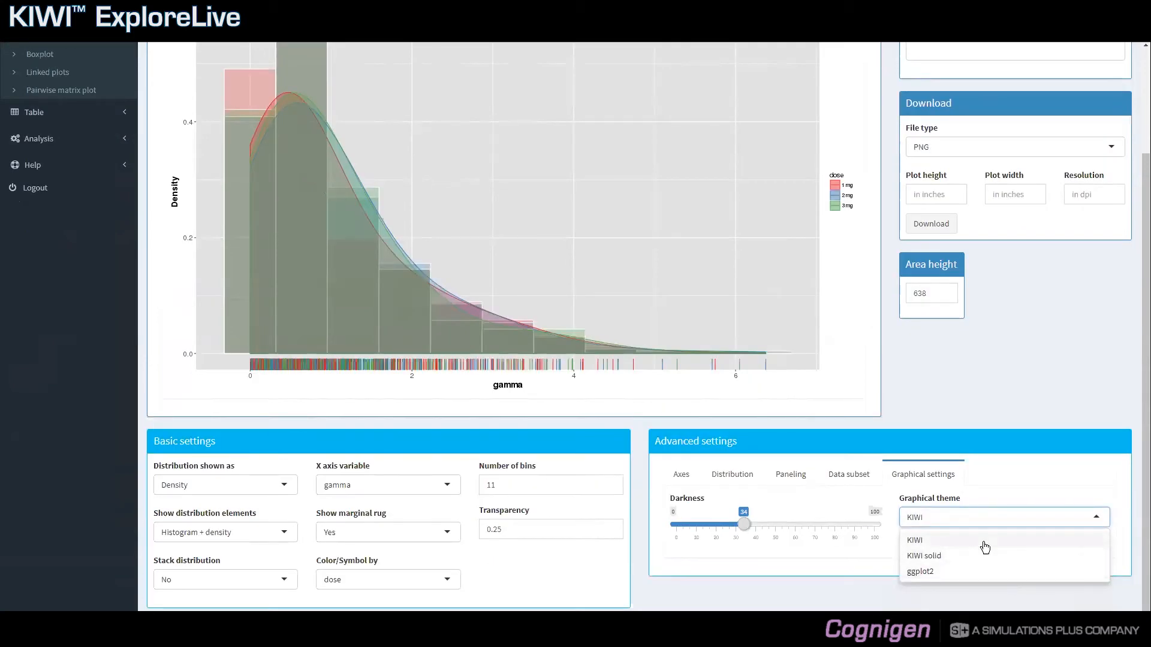
click(986, 573)
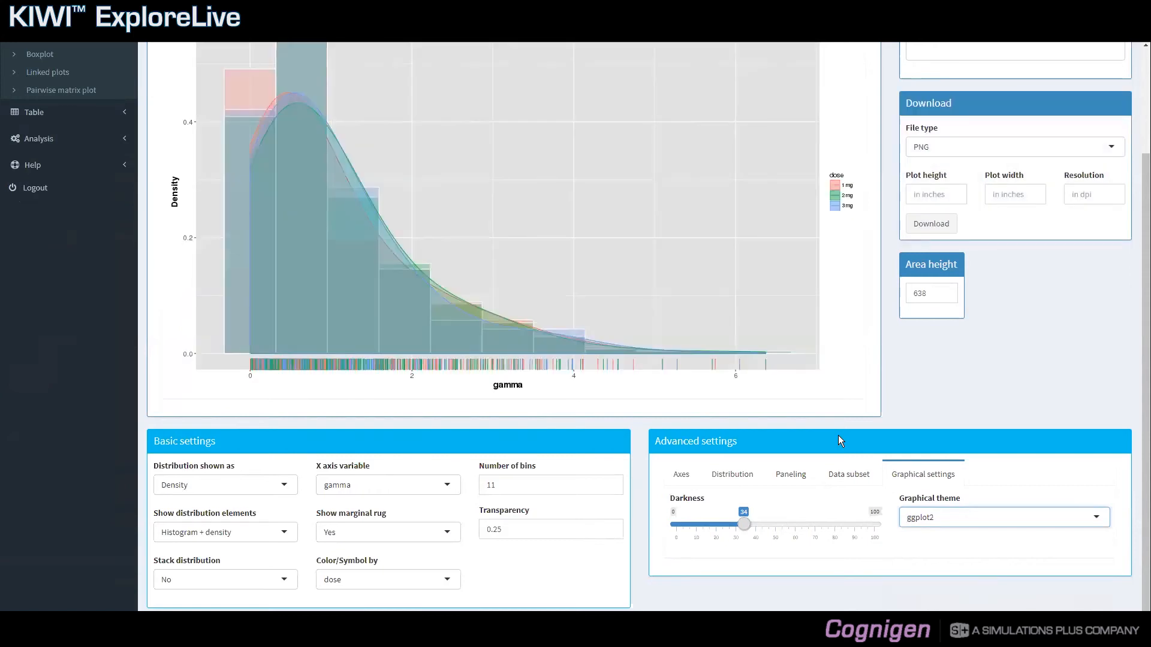
scroll(839, 437, up, 1)
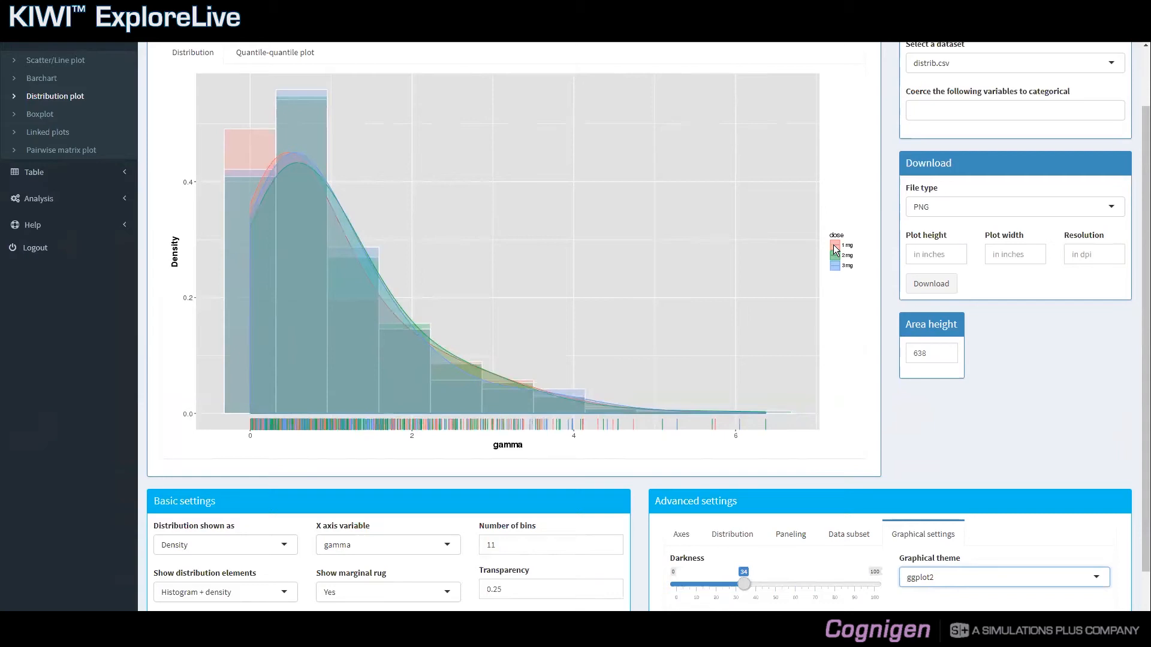
scroll(834, 249, up, 1)
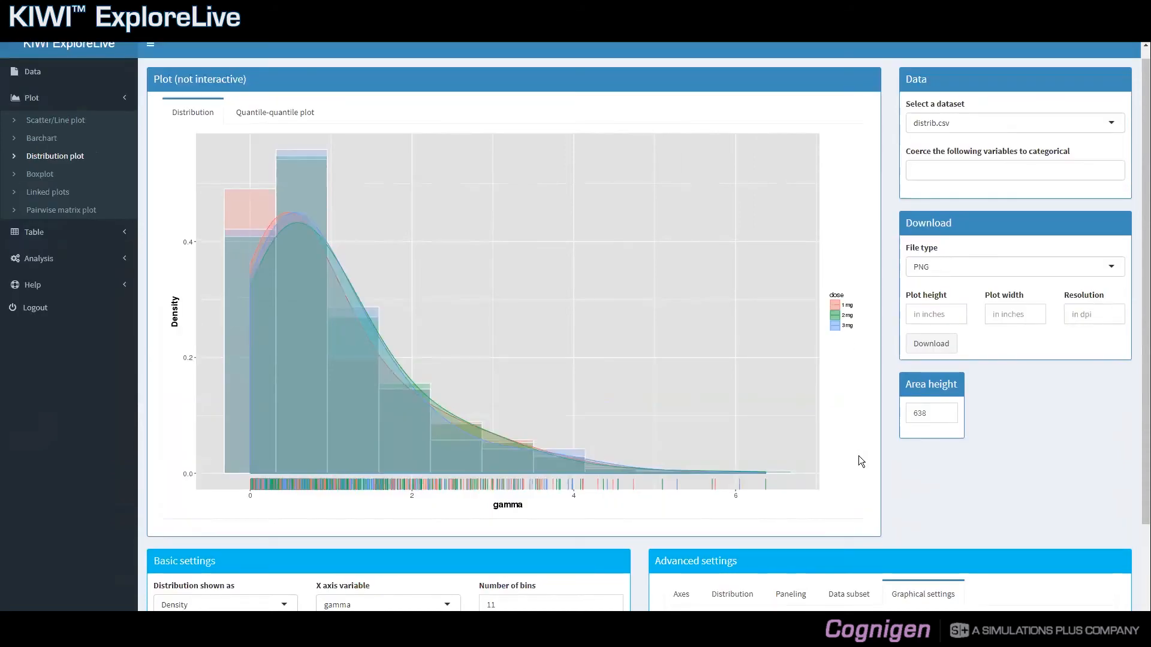
Step: Show the data subset options for the gamma distribution plot and return to the plot view
scroll(858, 462, down, 1)
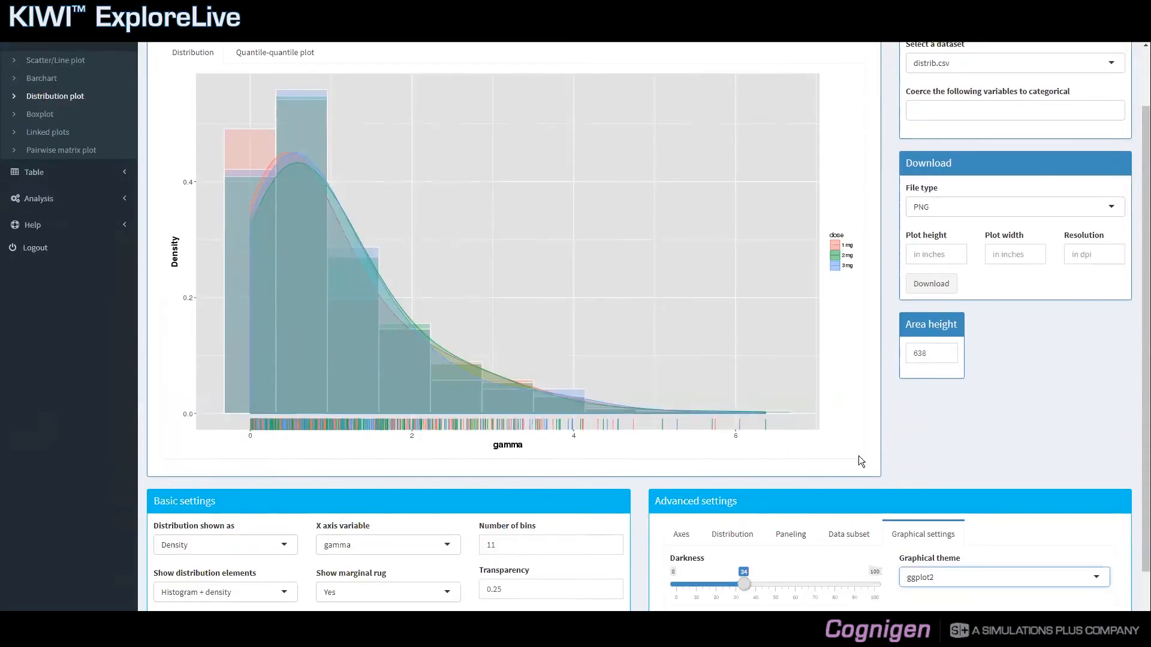
click(851, 535)
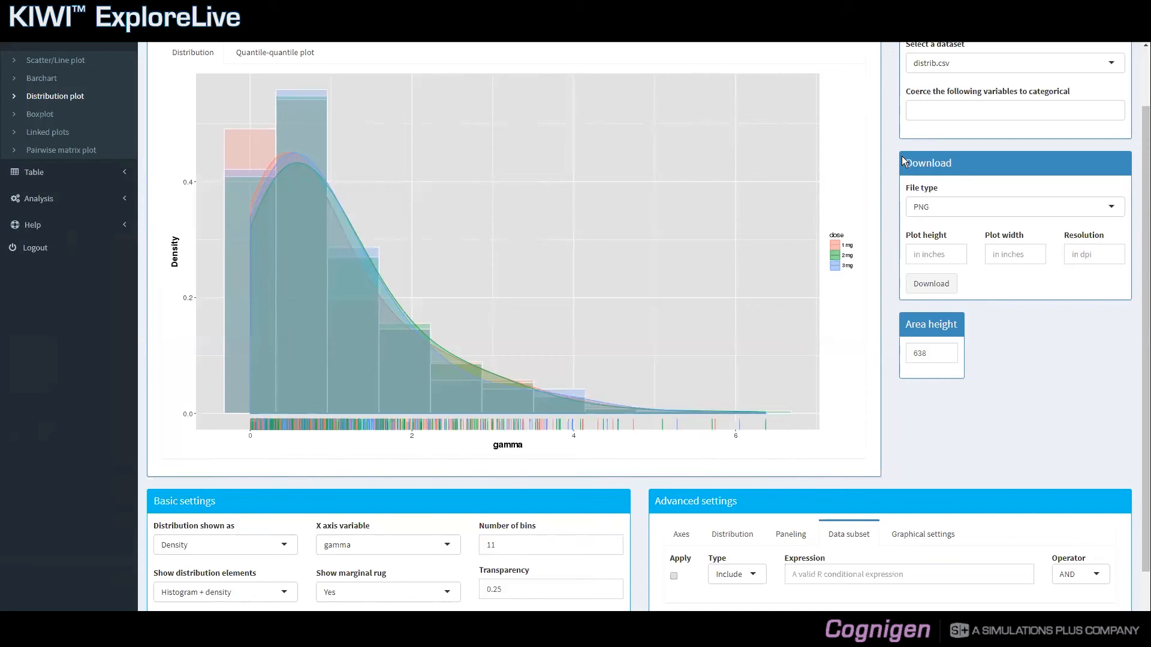
scroll(902, 156, up, 1)
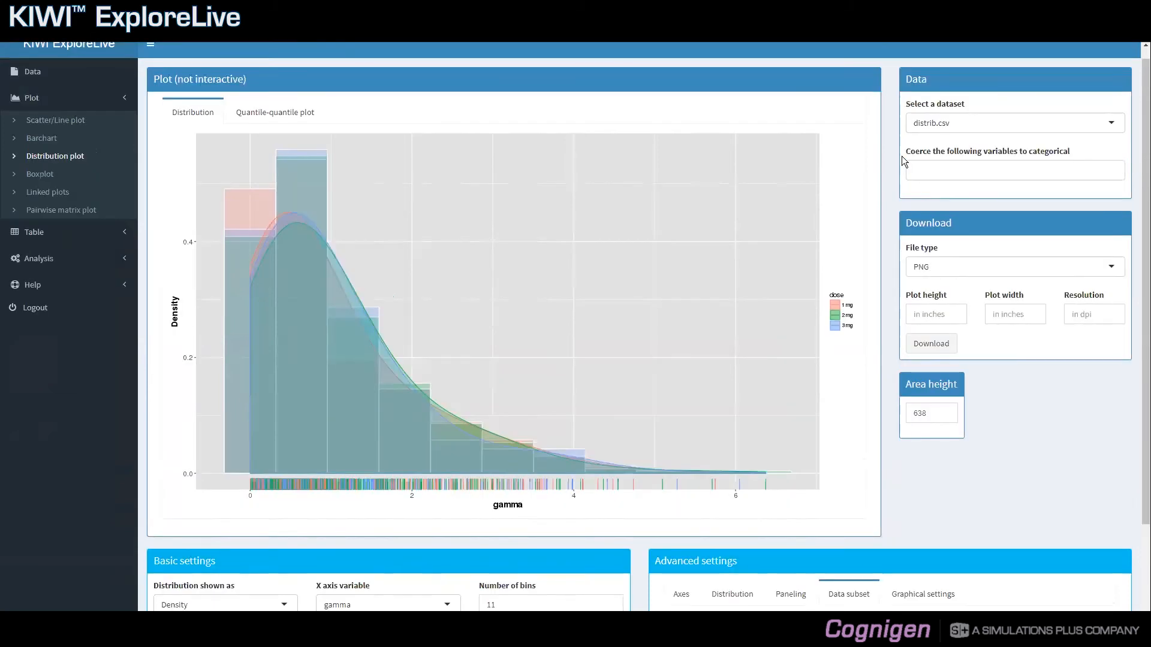